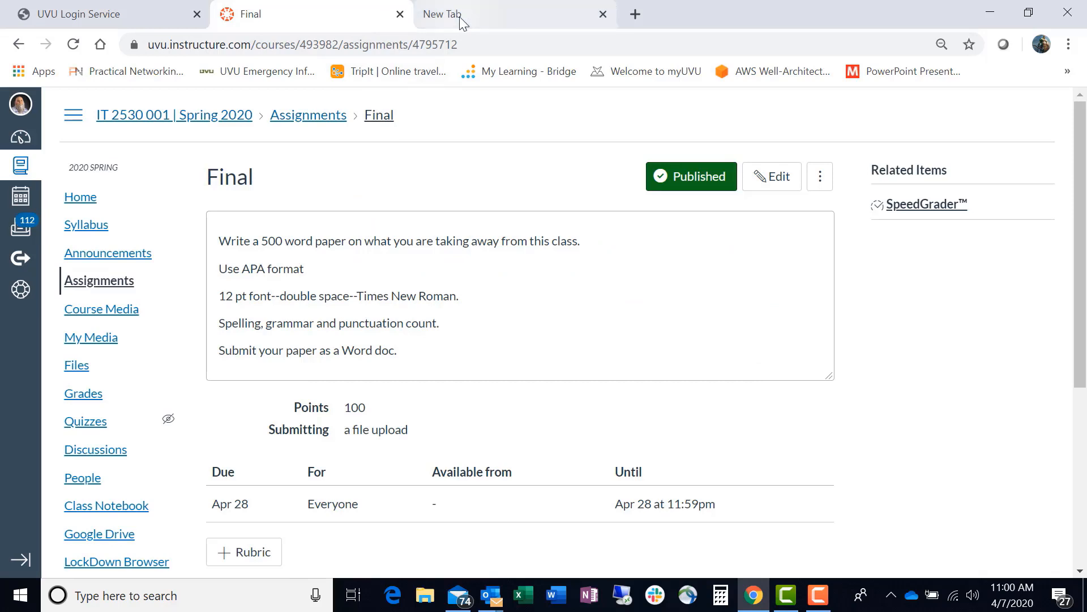
pyautogui.click(460, 15)
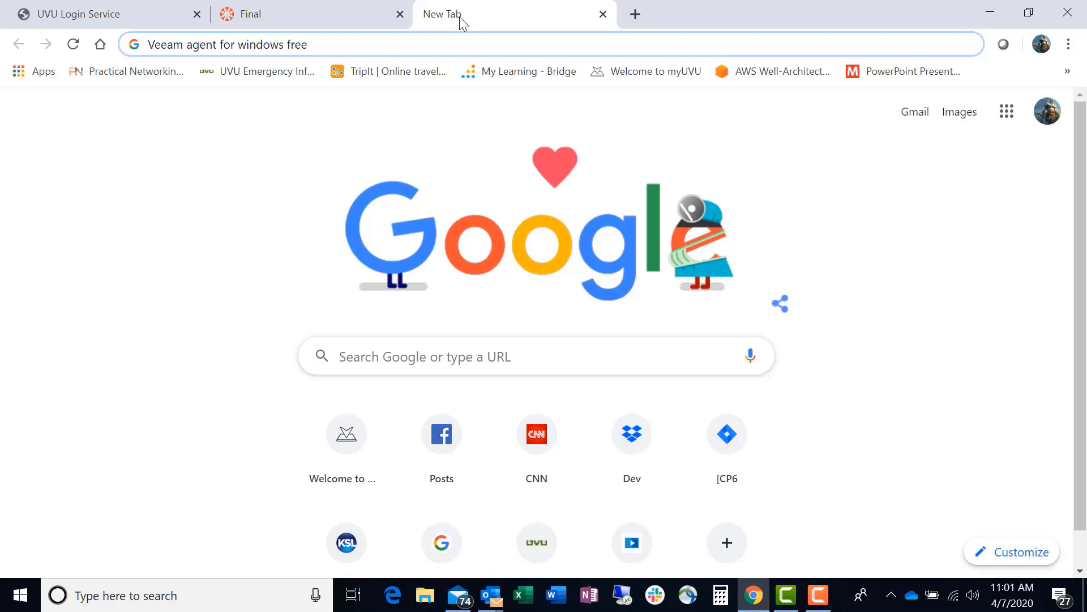
pyautogui.press('XF86AudioMute')
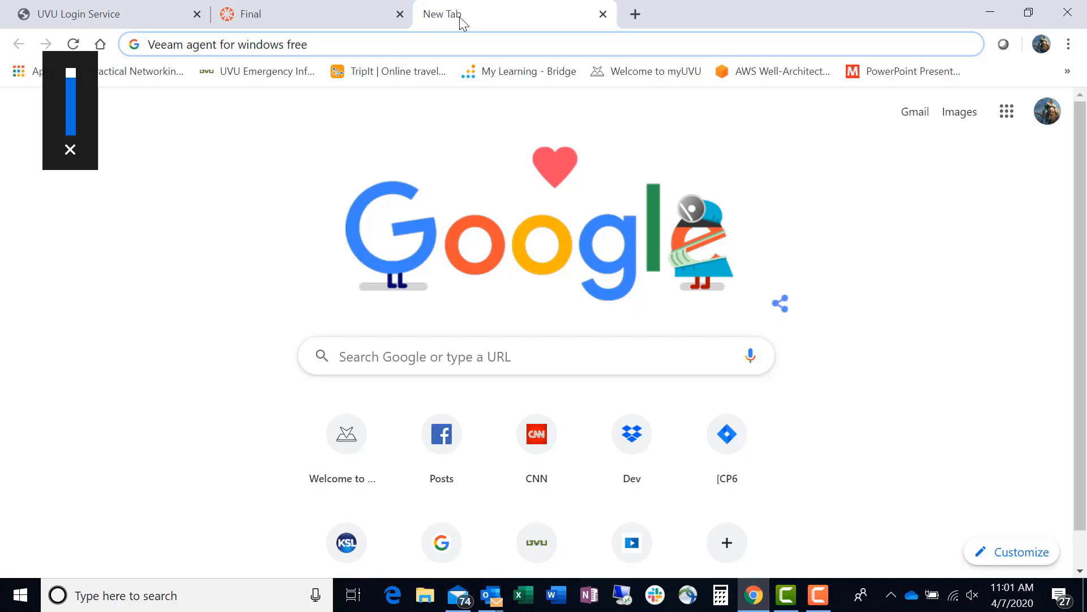
pyautogui.press('F1')
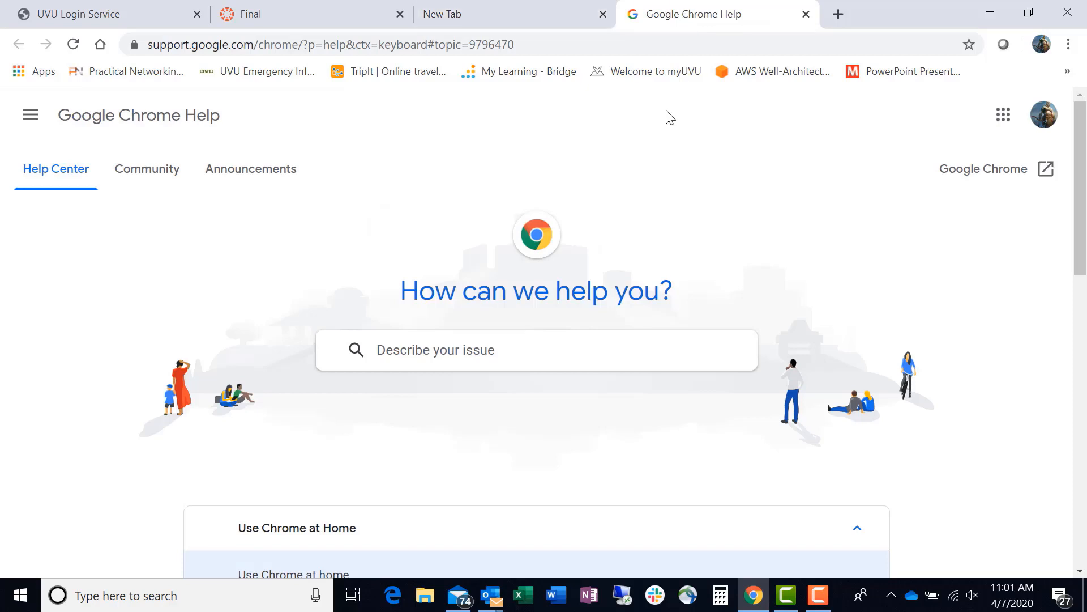
pyautogui.press('XF86AudioMute')
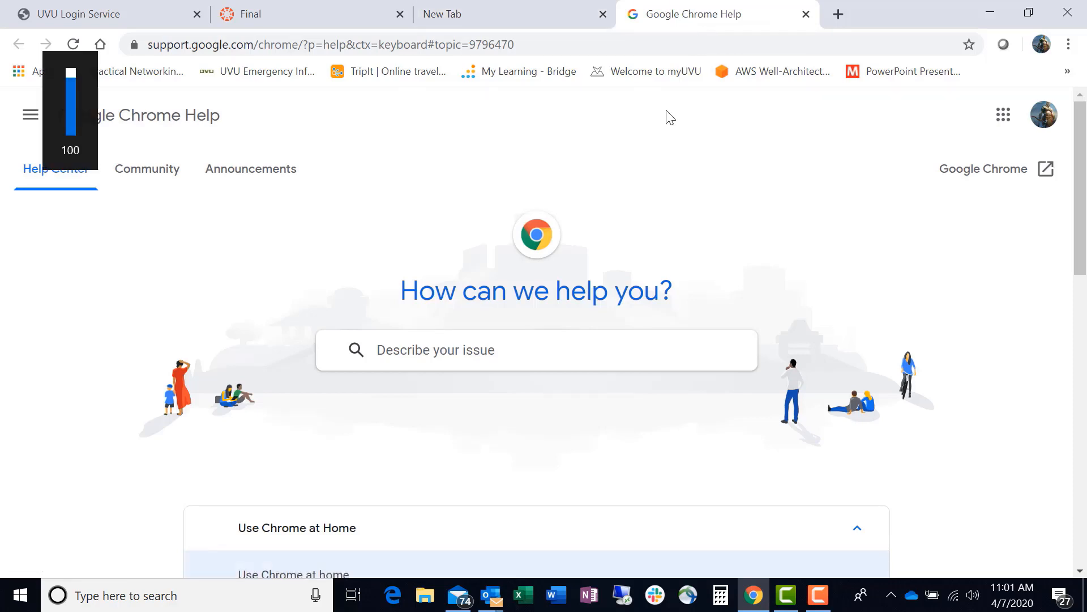
pyautogui.click(806, 14)
pyautogui.click(386, 357)
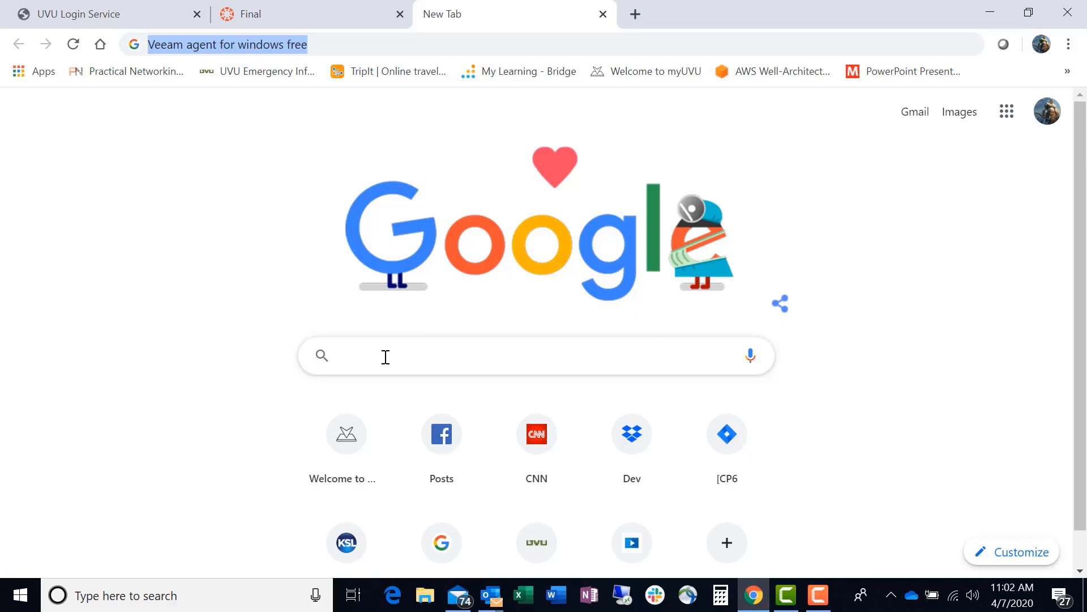
pyautogui.click(220, 194)
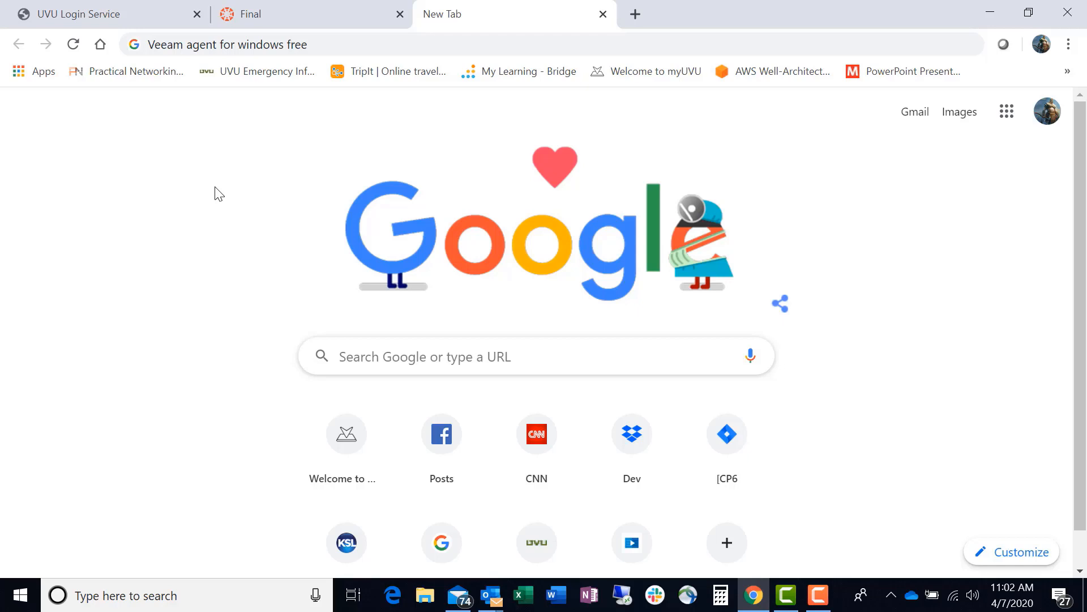
# Search the web for "Veeam agent for windows free" and look through the results.
pyautogui.click(333, 40)
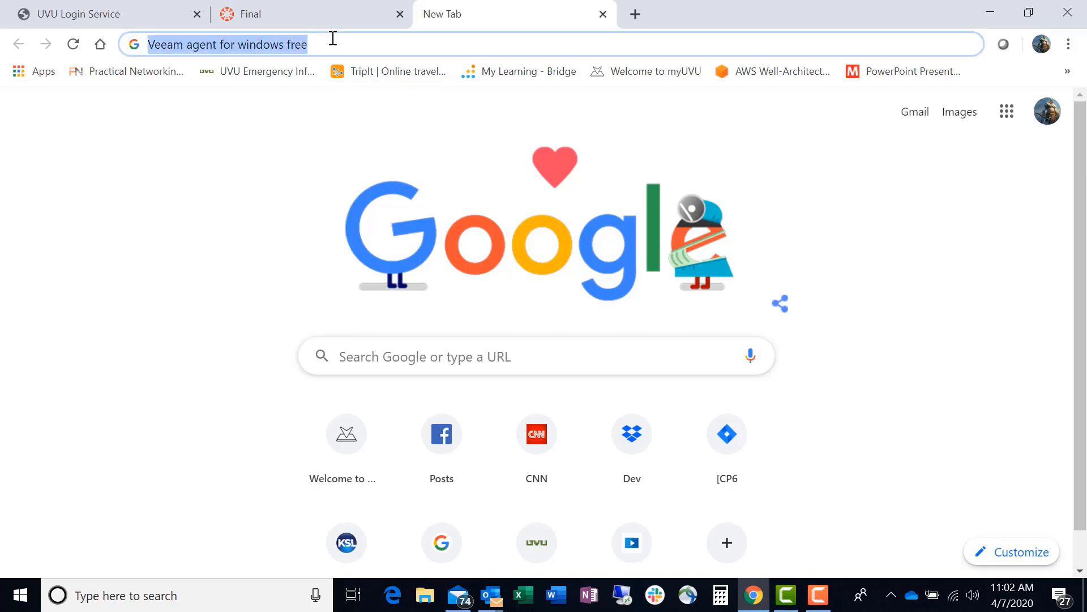
pyautogui.press('Return')
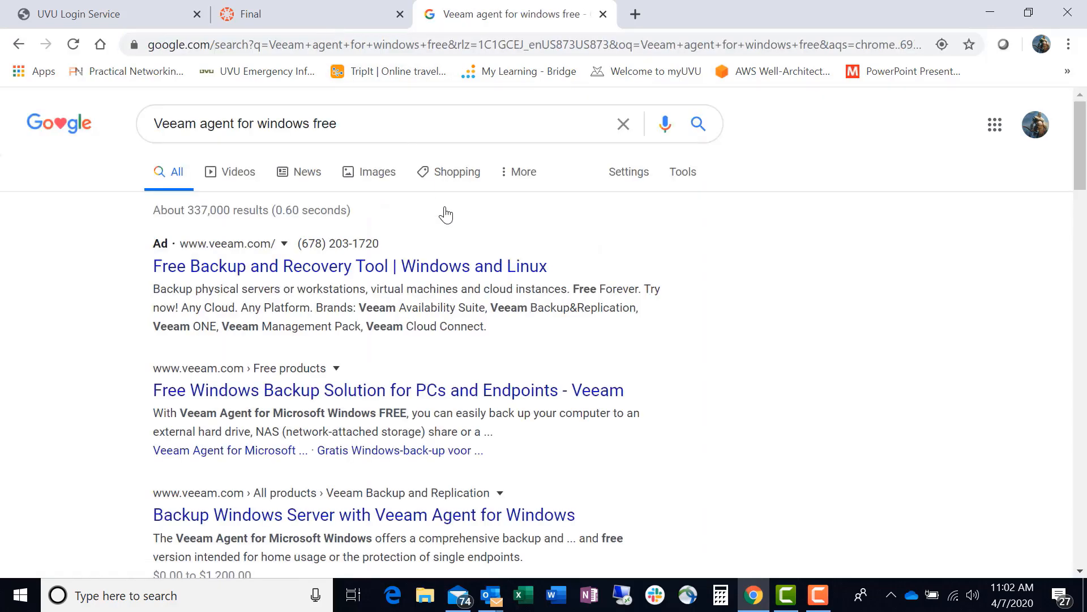
pyautogui.scroll(-3, 459, 234)
pyautogui.scroll(1, 459, 233)
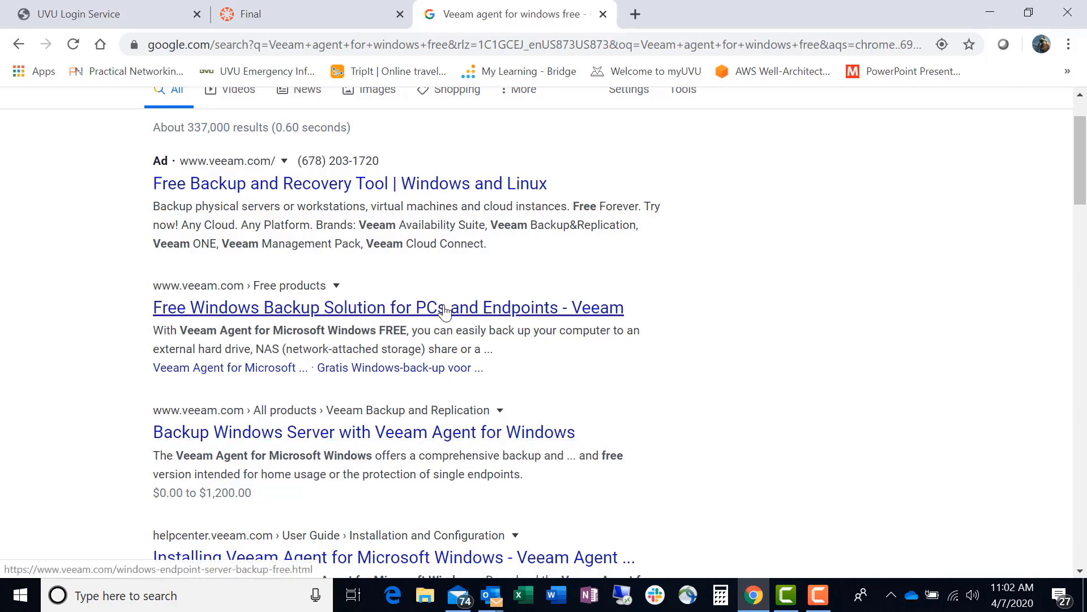
# Open the Free Windows Backup Solution for PCs and Endpoints result and request the free edition download.
pyautogui.click(475, 317)
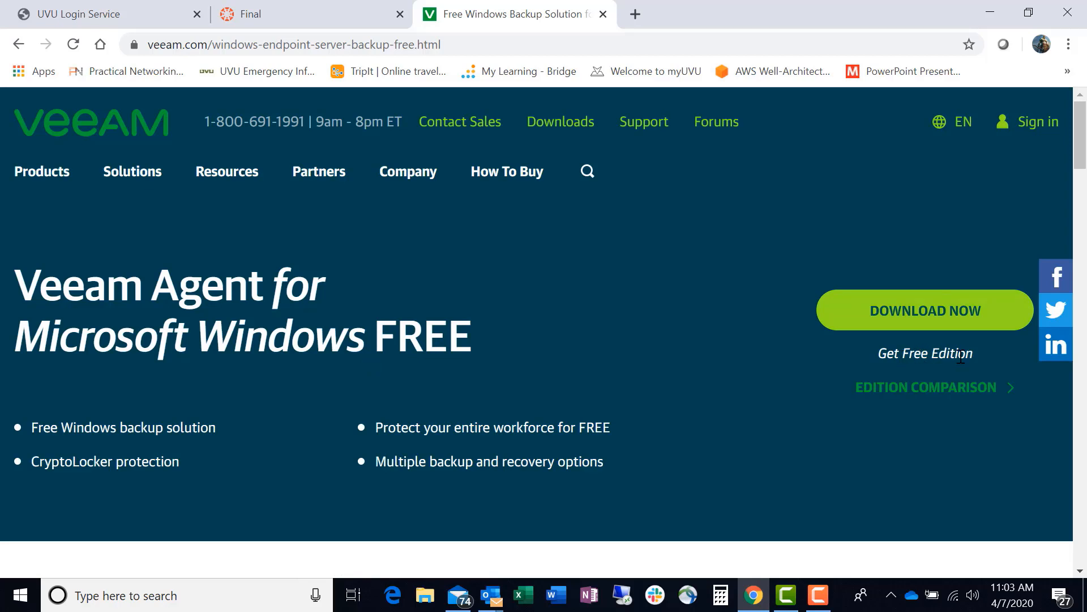
pyautogui.click(934, 319)
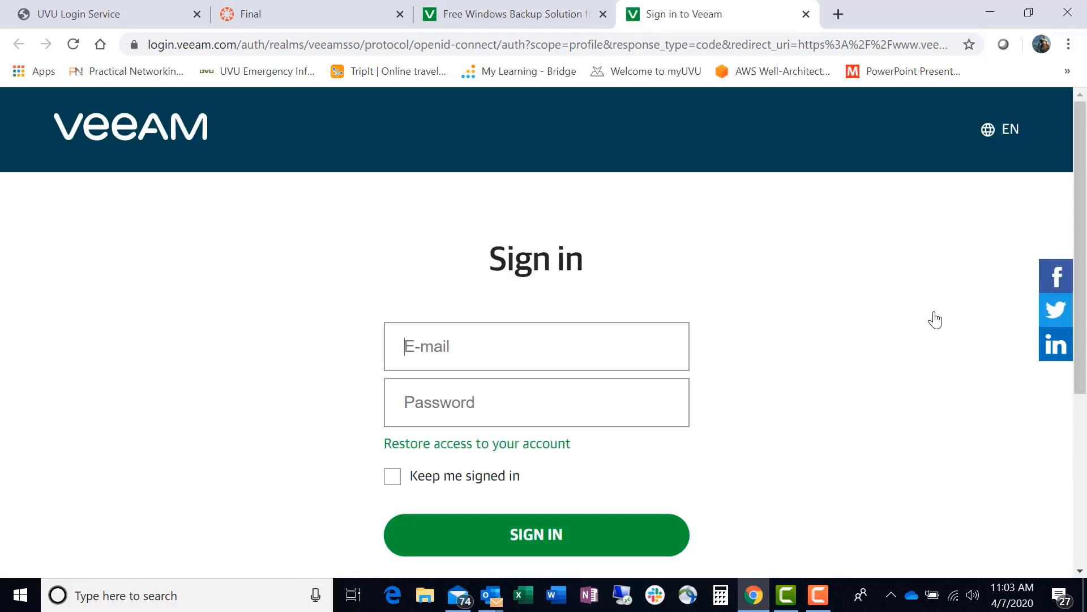
# Fill in the account e-mail on the Veeam sign-in form using the saved address suggestion.
pyautogui.scroll(-3, 777, 506)
pyautogui.scroll(3, 776, 502)
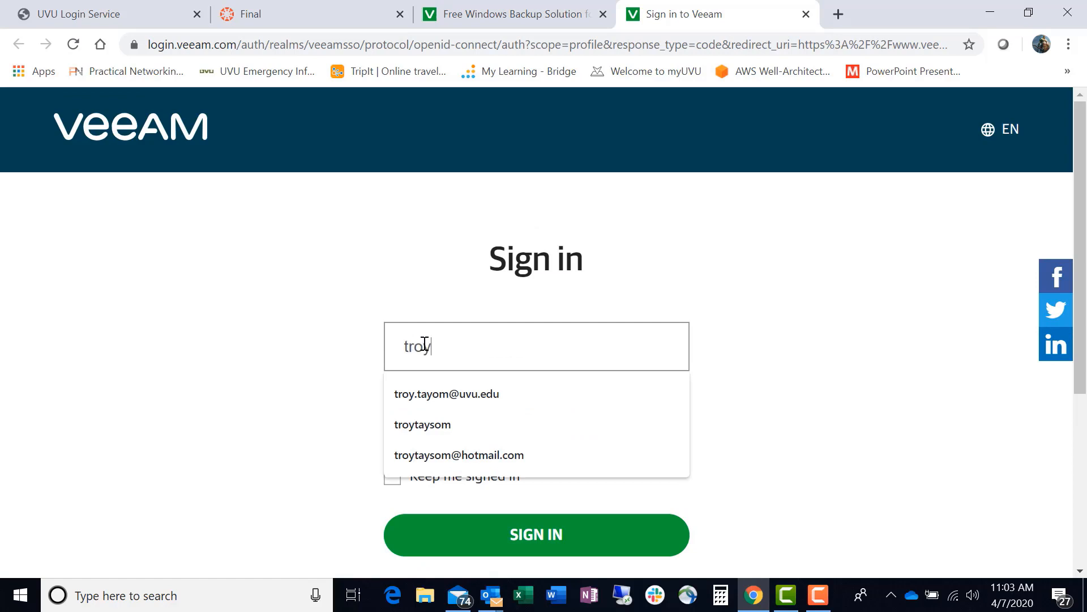
pyautogui.click(472, 400)
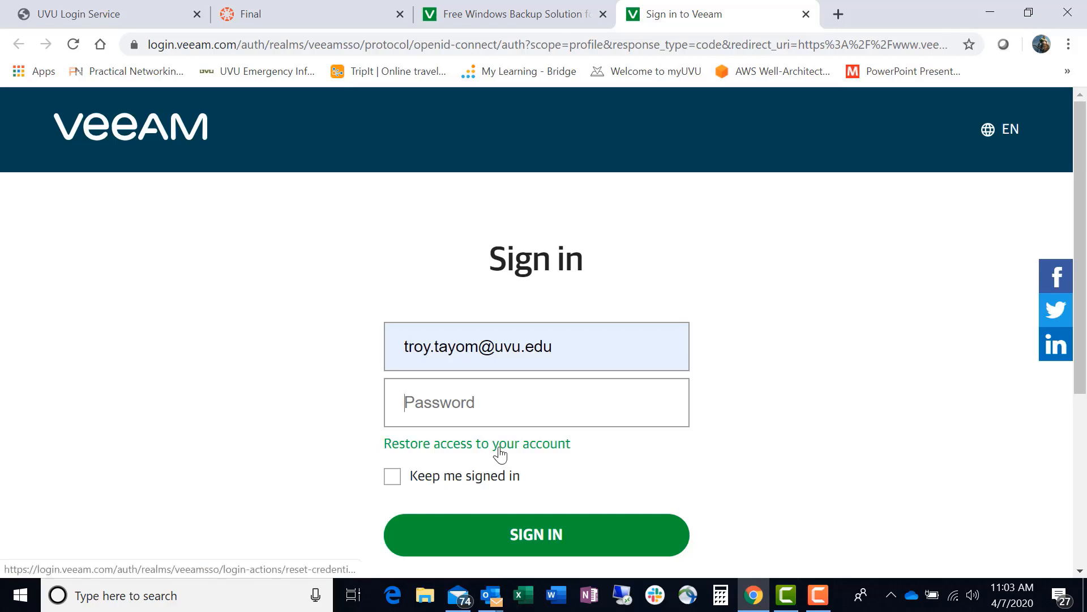
# Open the form for creating a Veeam account and enter the registrant's first and last name.
pyautogui.scroll(-4, 790, 413)
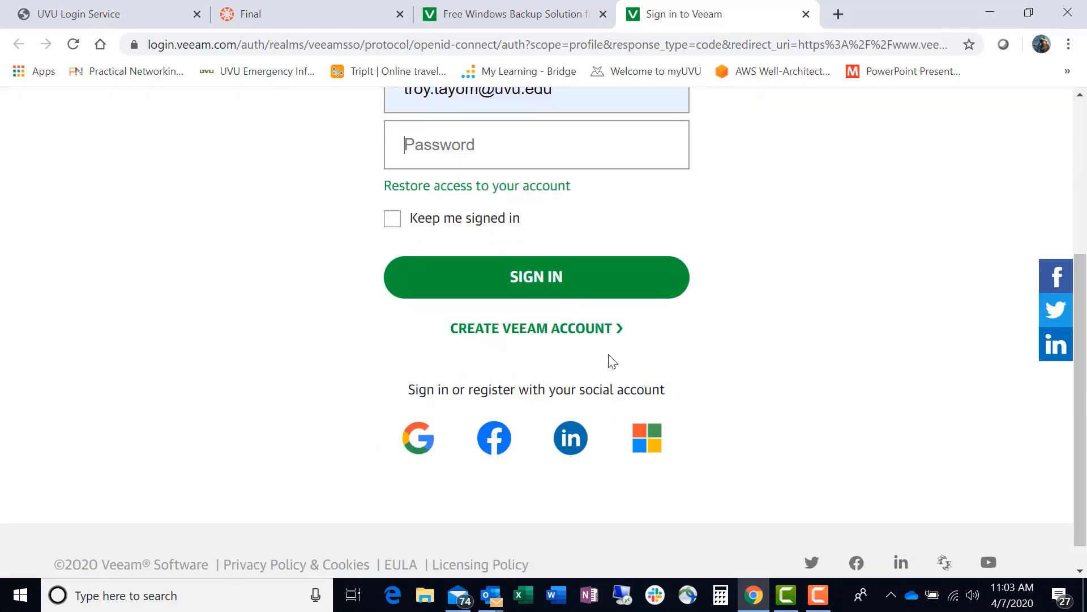
pyautogui.click(539, 334)
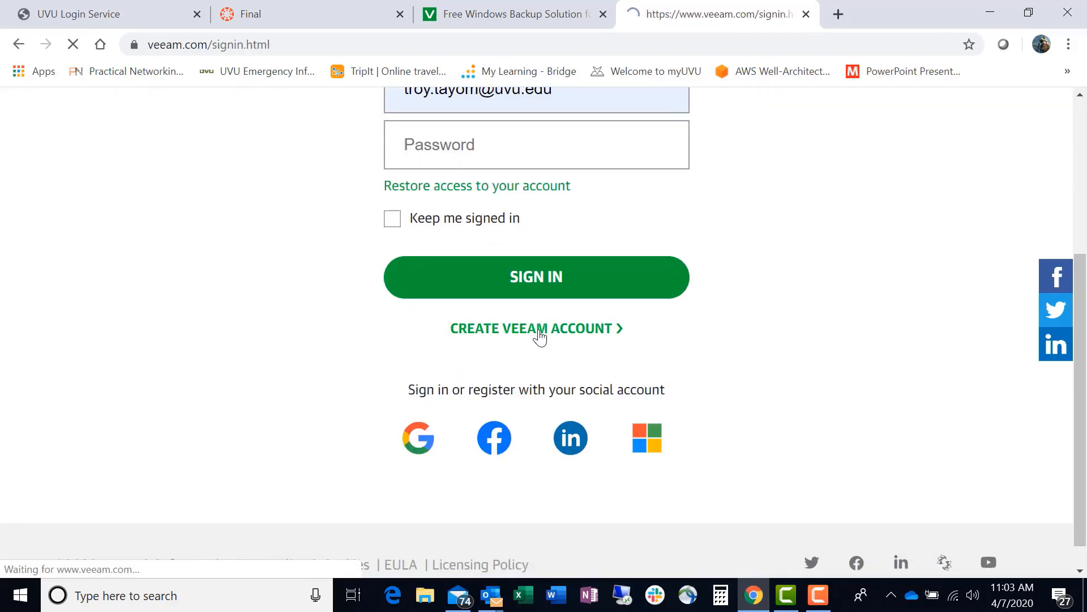
pyautogui.scroll(-4, 340, 331)
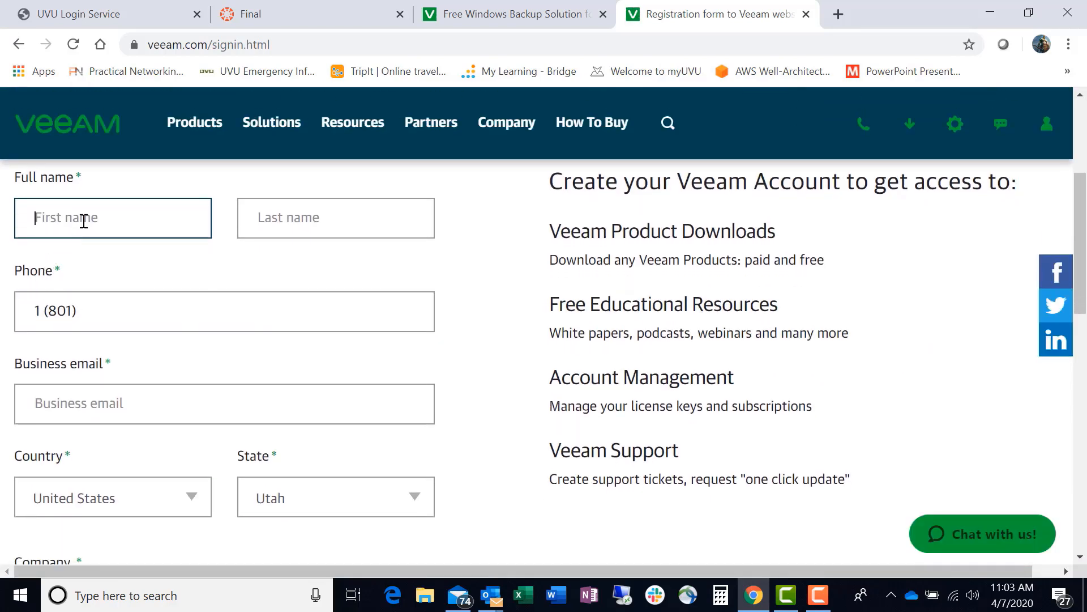
pyautogui.write('Troy')
pyautogui.press('BackSpace')
pyautogui.press('BackSpace')
pyautogui.press('BackSpace')
pyautogui.press('BackSpace')
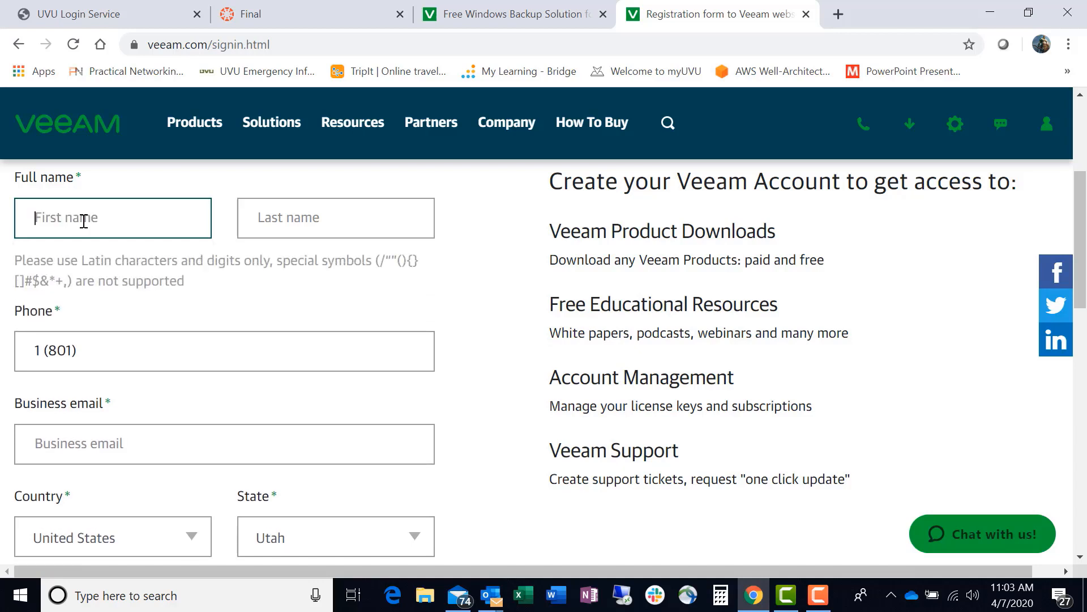
pyautogui.write('TRoy')
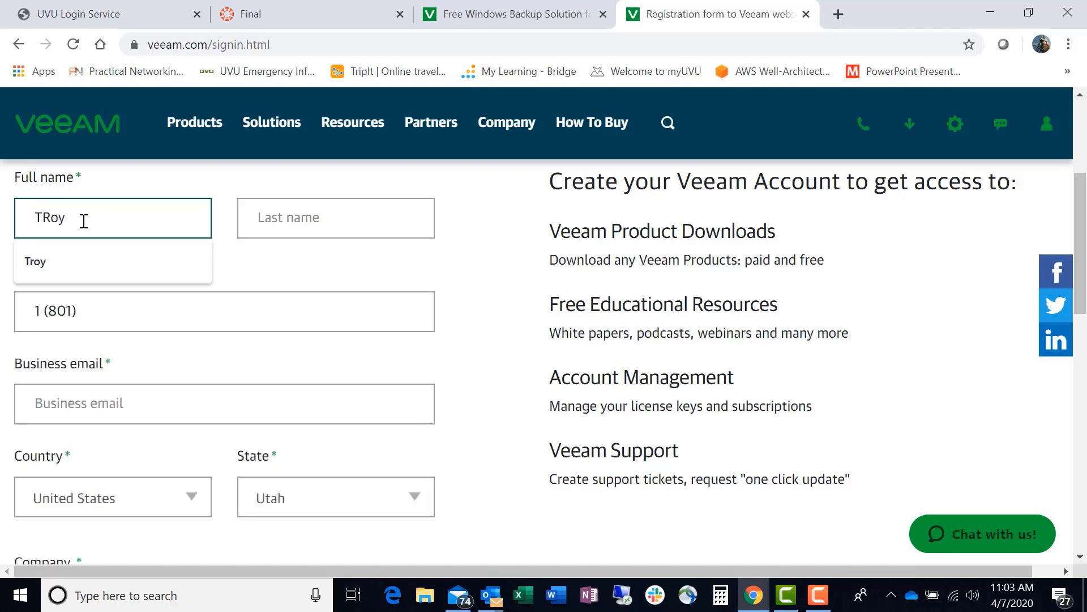
pyautogui.press('BackSpace')
pyautogui.press('BackSpace')
pyautogui.press('BackSpace')
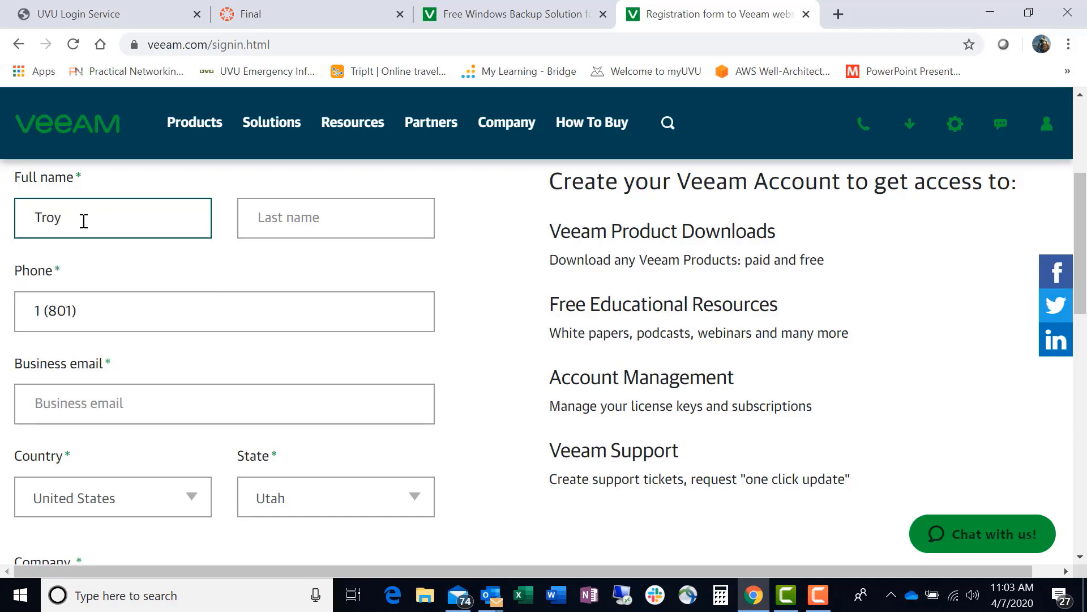
pyautogui.press('Tab')
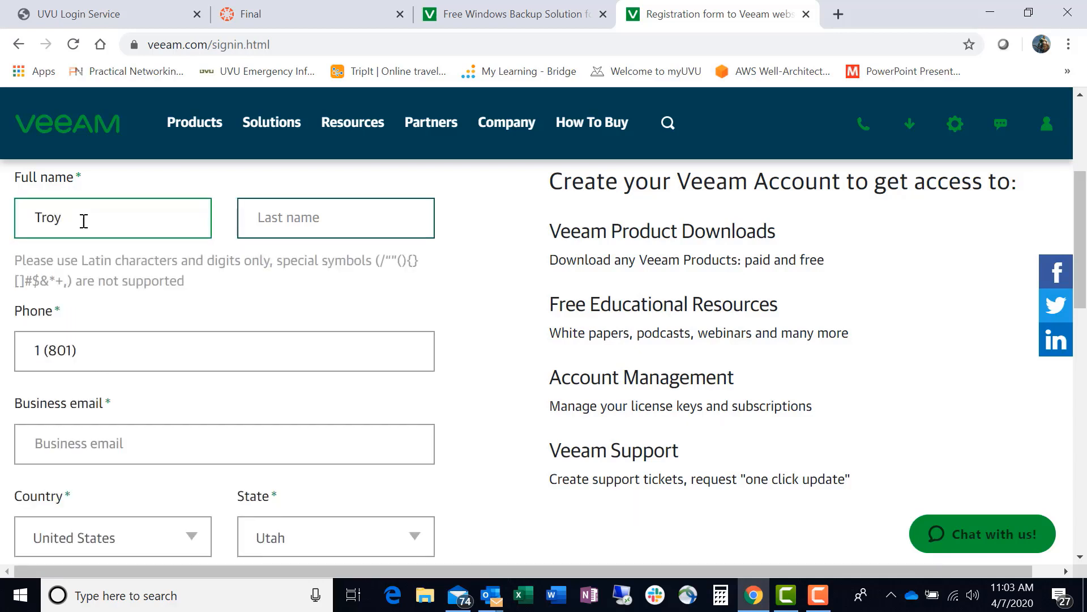
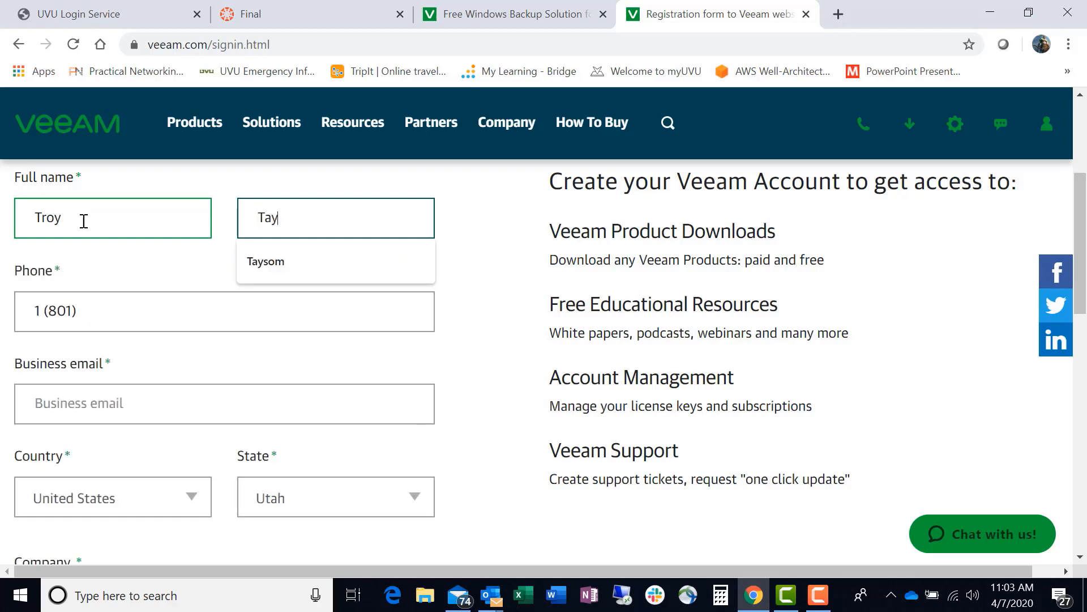
# Replace the prefilled phone entry with the registrant's phone number and return to the sign-in page.
pyautogui.click(93, 309)
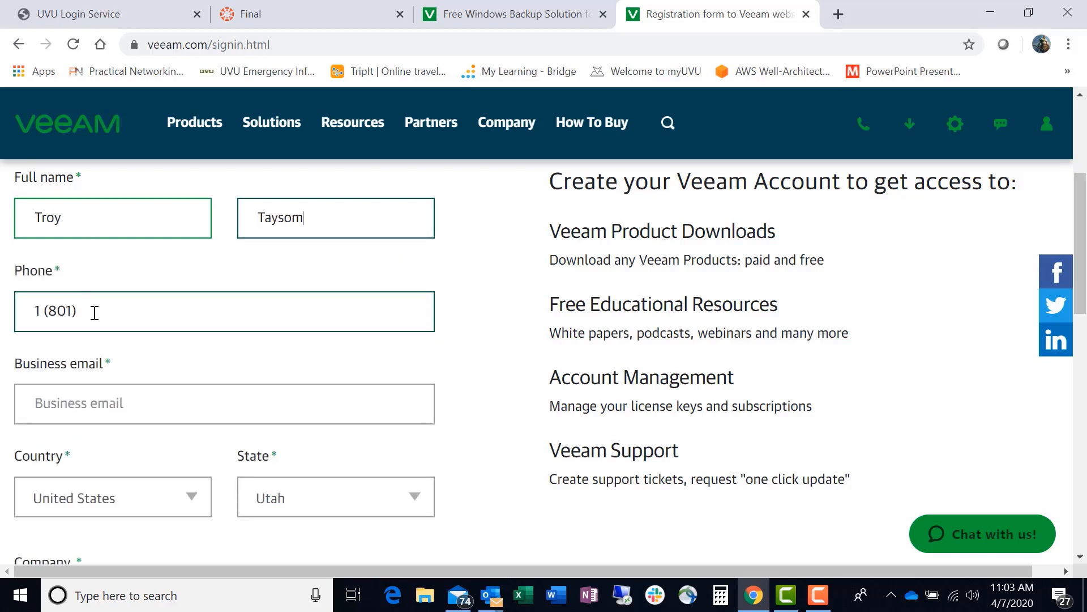
pyautogui.press('BackSpace')
pyautogui.press('BackSpace')
pyautogui.press('BackSpace')
pyautogui.press('BackSpace')
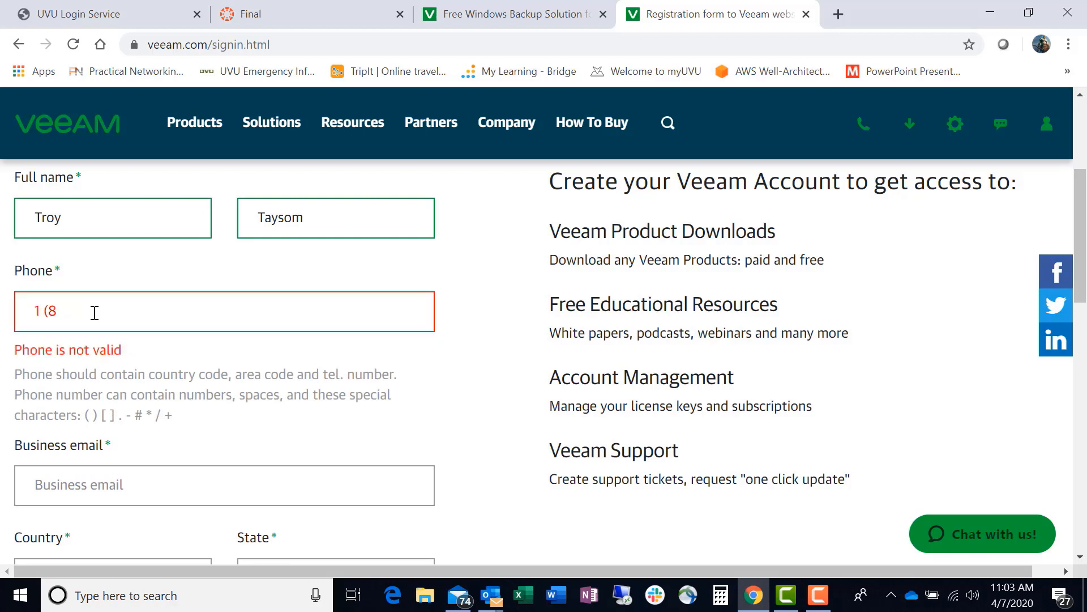
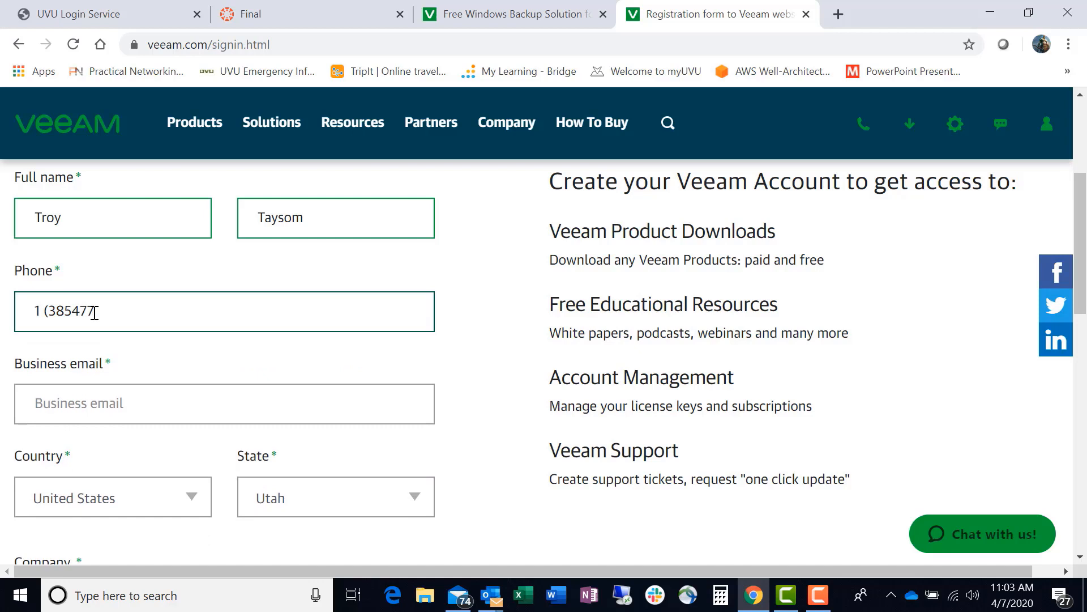
pyautogui.click(19, 44)
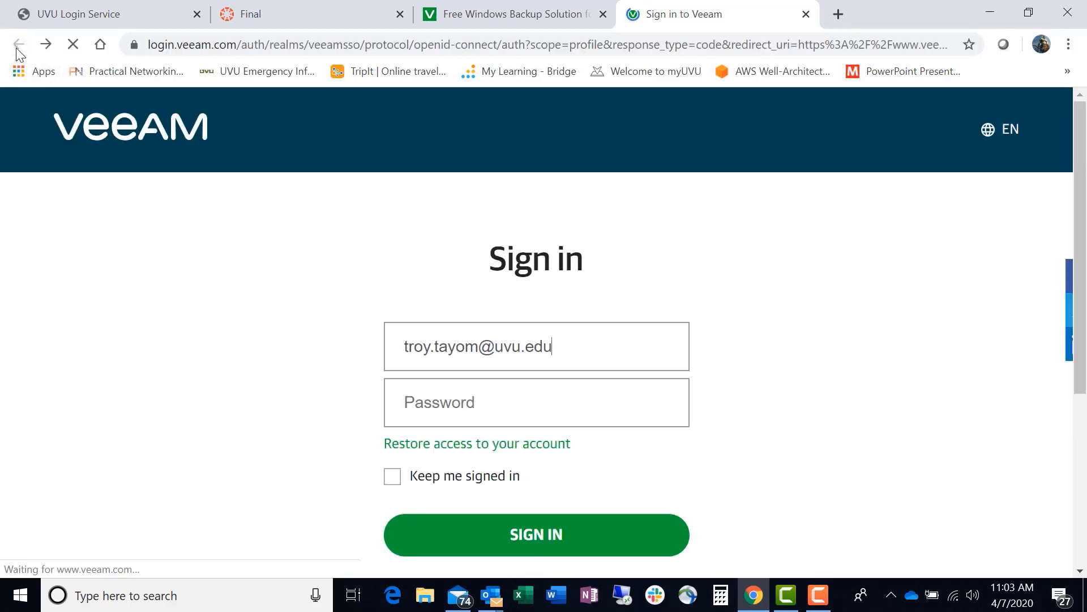
# Try to sign in to Veeam with the prefilled e-mail by entering the account password.
pyautogui.click(430, 407)
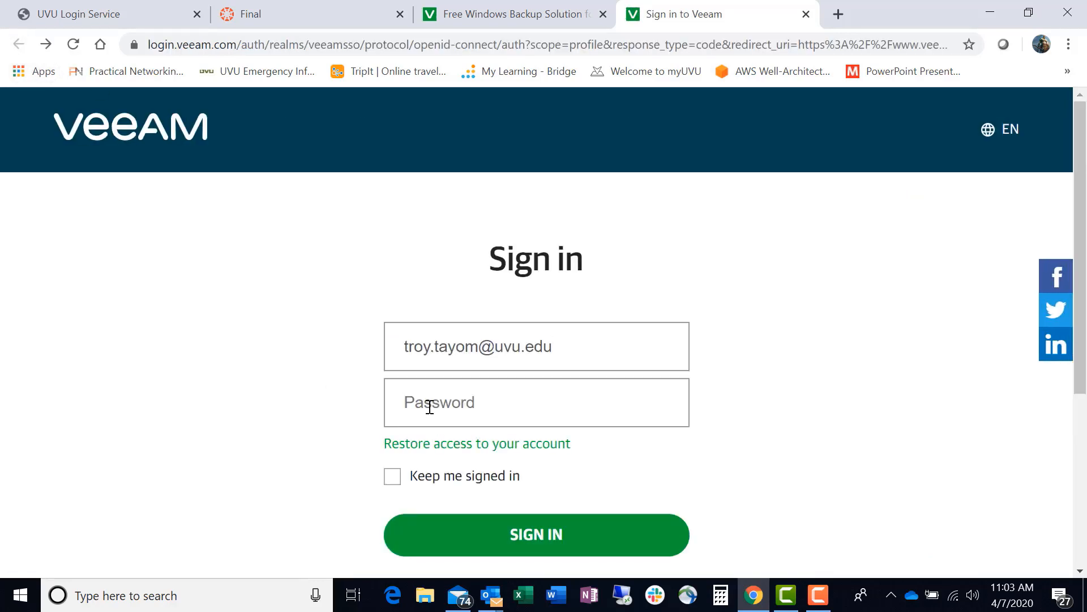
pyautogui.write('•••••••••••')
pyautogui.click(530, 543)
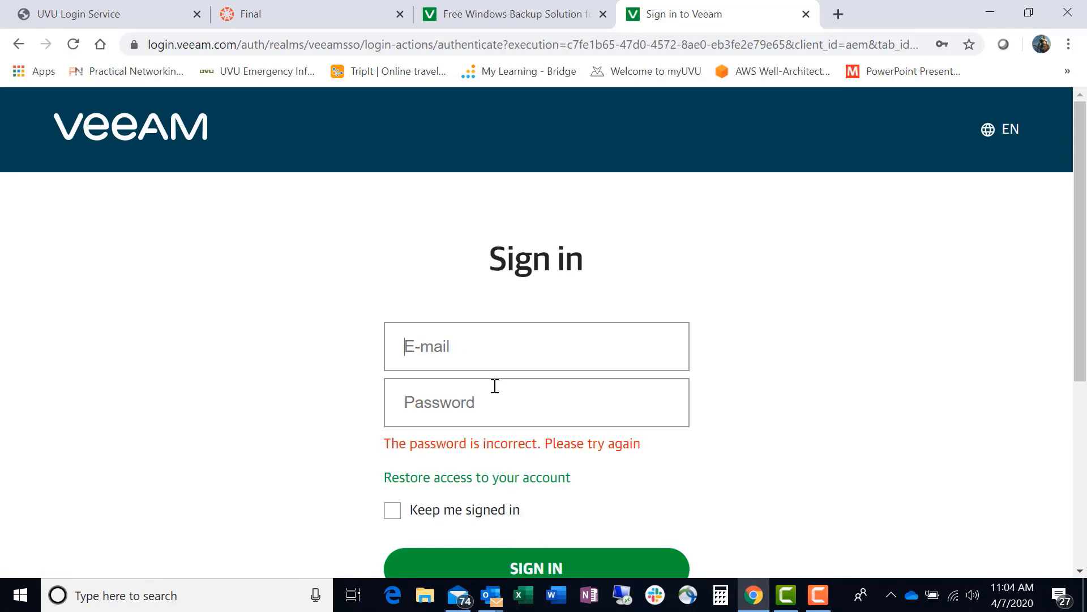
# Try to sign in again with the correctly spelled account e-mail and the account password.
pyautogui.click(479, 337)
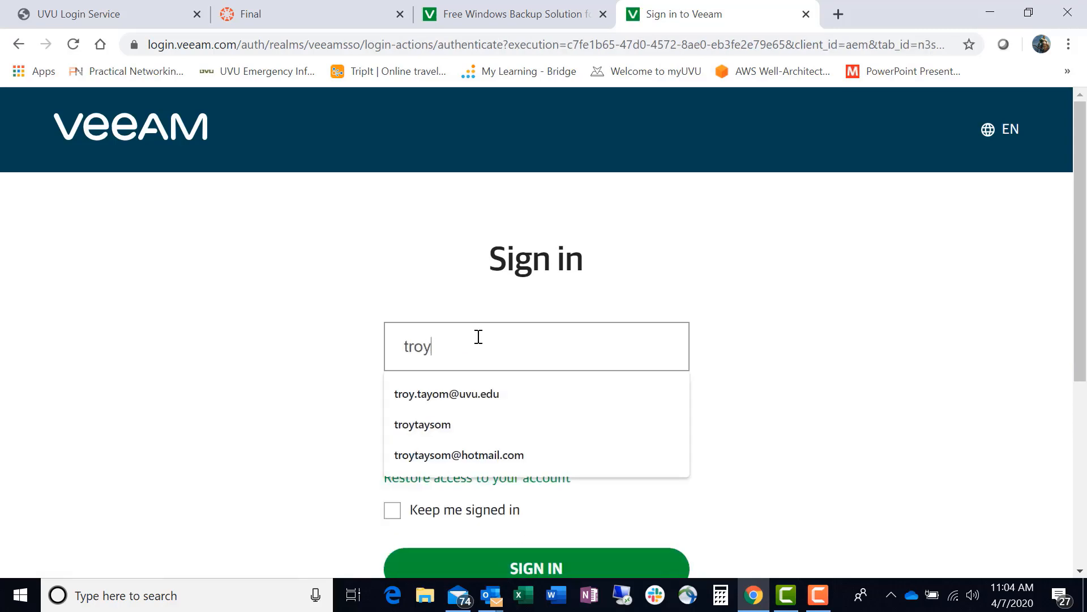
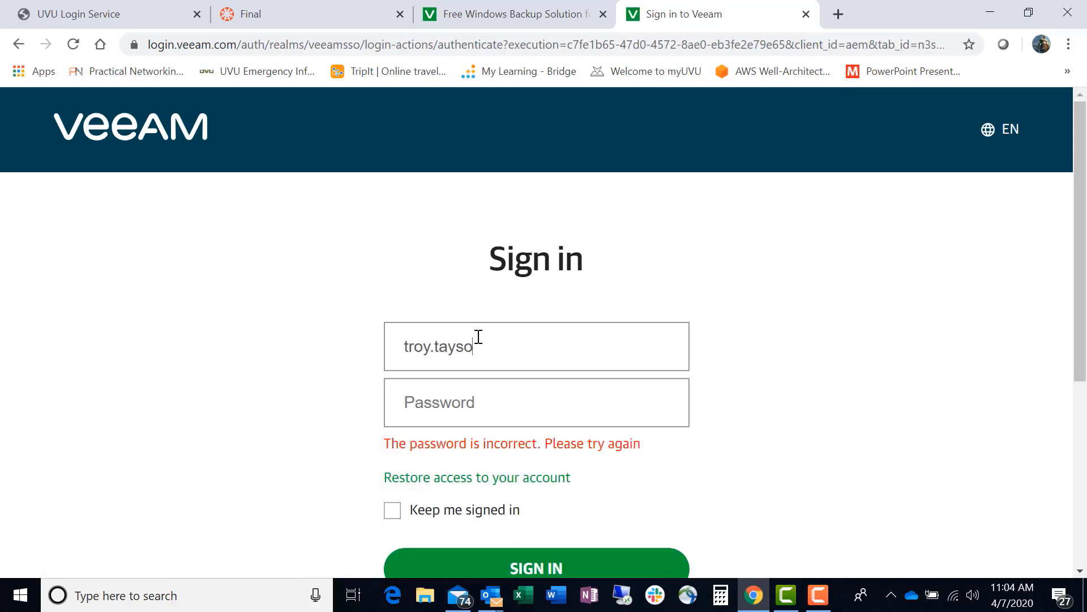
pyautogui.click(440, 396)
pyautogui.write('*******')
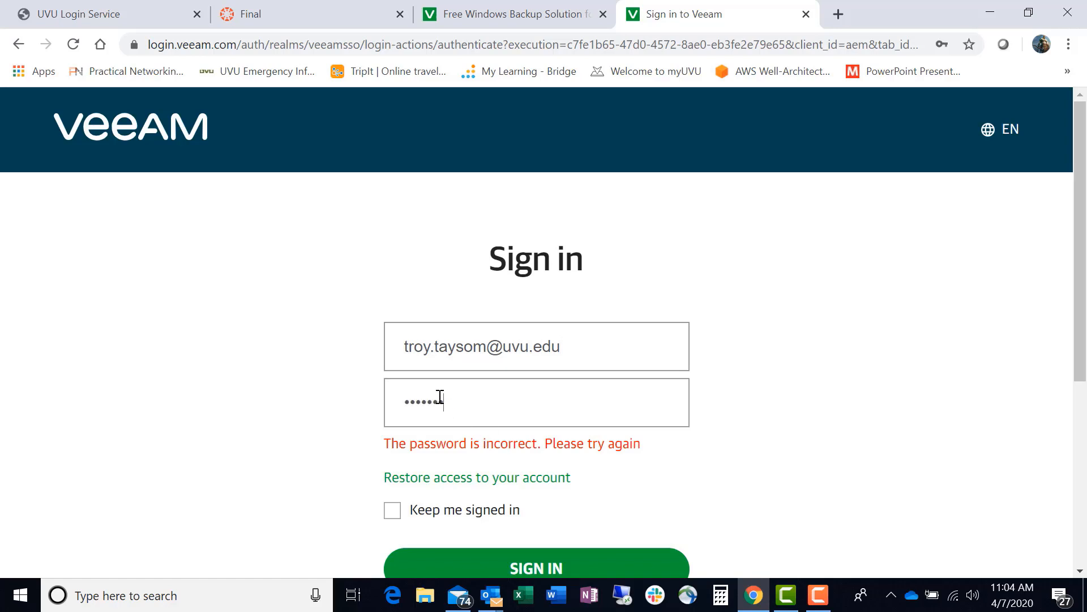
pyautogui.write('*')
pyautogui.press('Return')
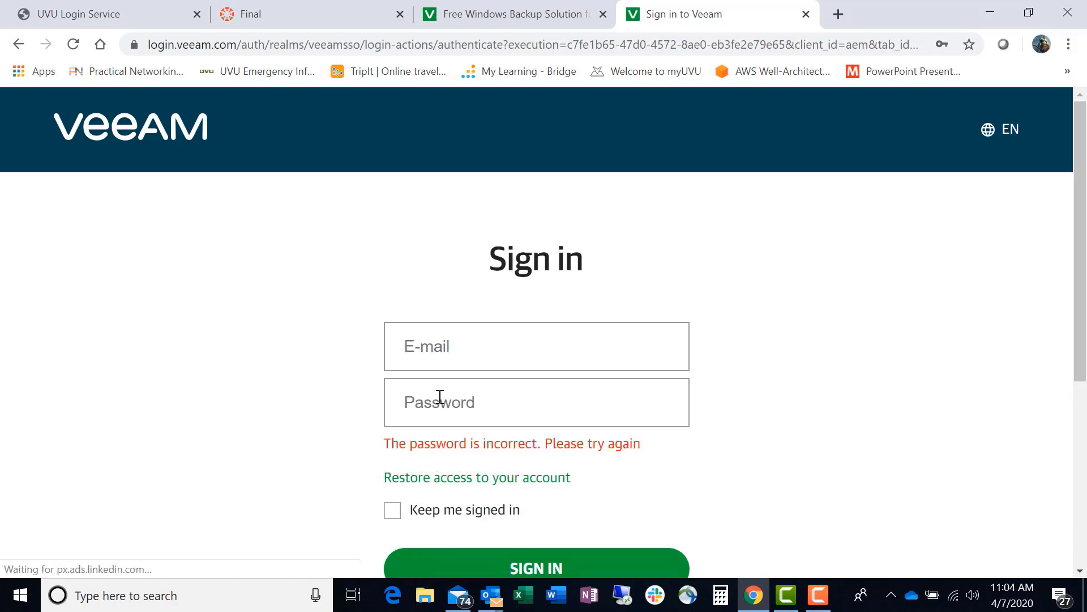
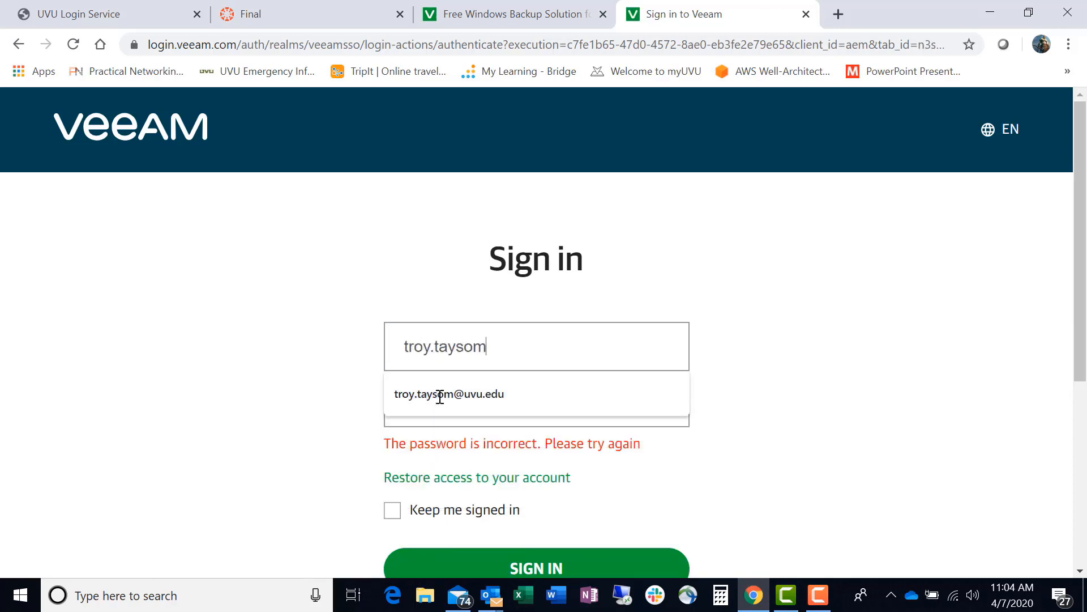
# Retry the sign-in, picking the suggested account e-mail and entering a longer account password.
pyautogui.click(440, 395)
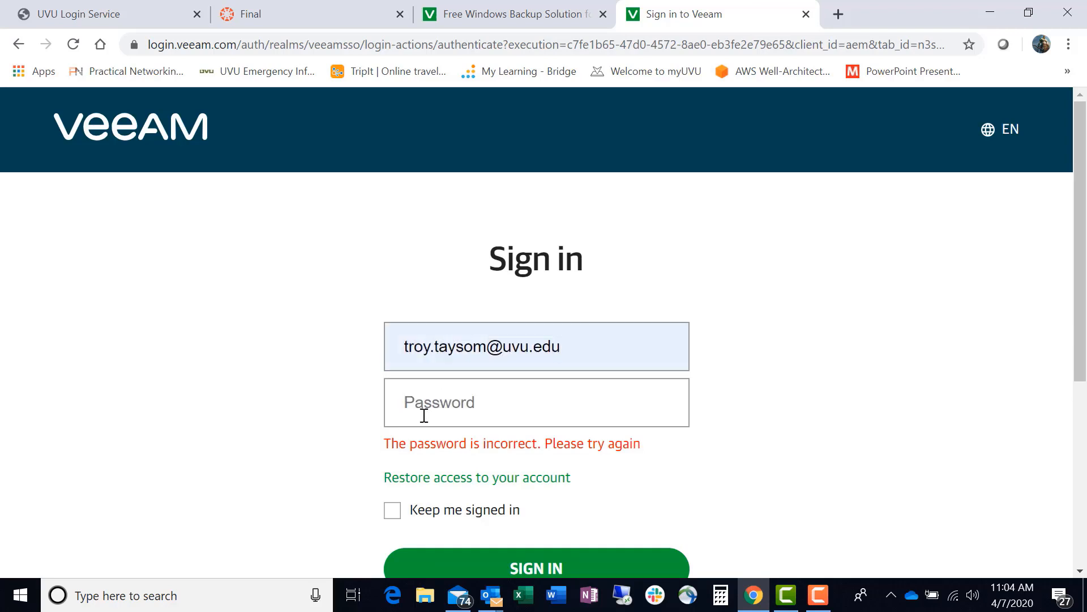
pyautogui.write('••••••••••••')
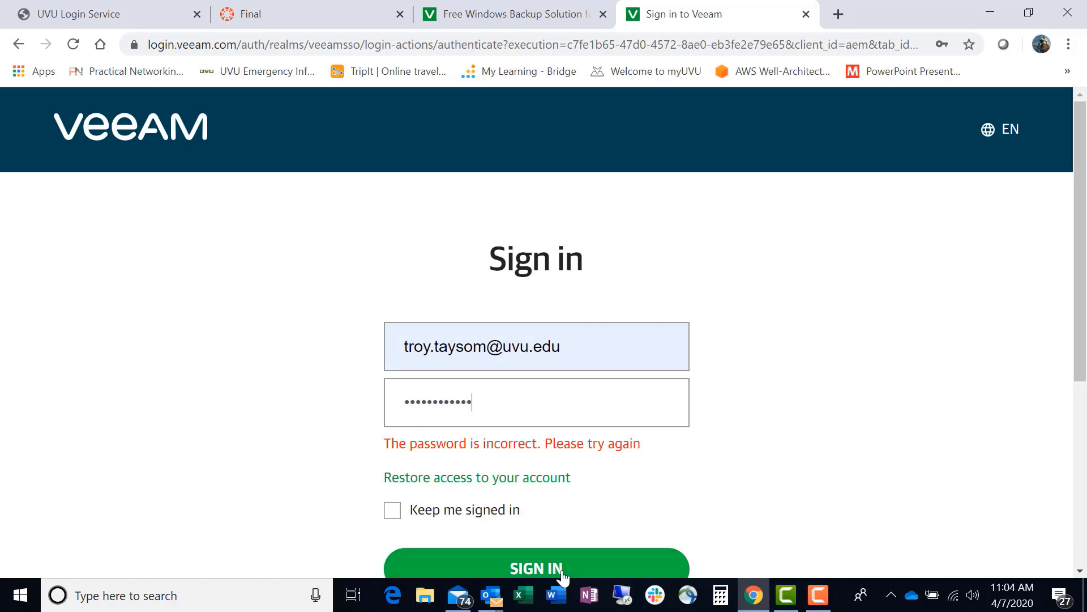
pyautogui.click(541, 567)
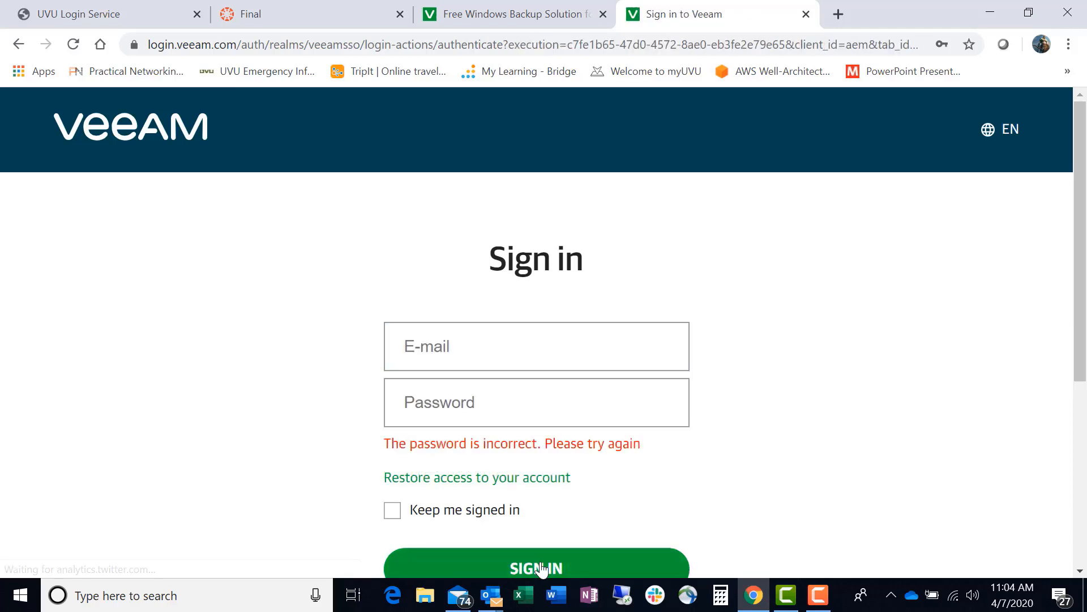
# Request a verification code to restore access to the Veeam account, using the correctly spelled account e-mail.
pyautogui.scroll(-4, 576, 495)
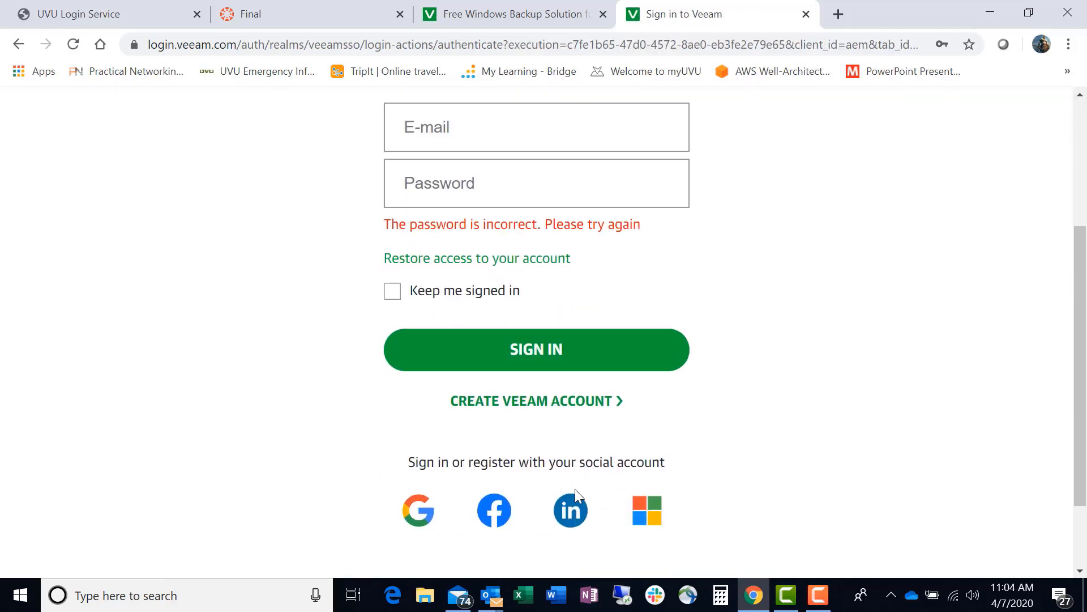
pyautogui.scroll(4, 575, 488)
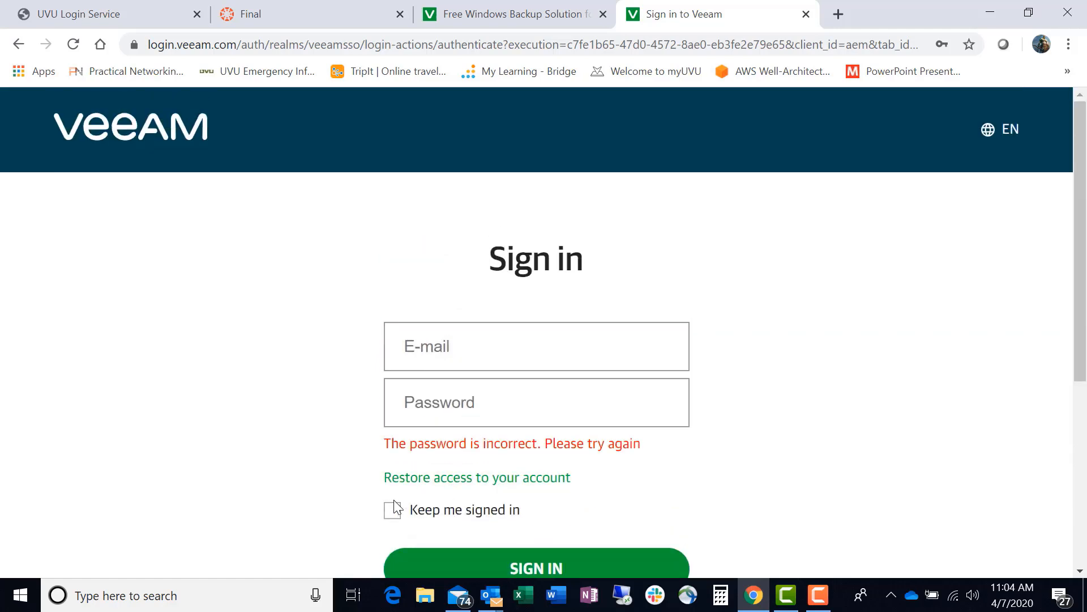
pyautogui.click(460, 482)
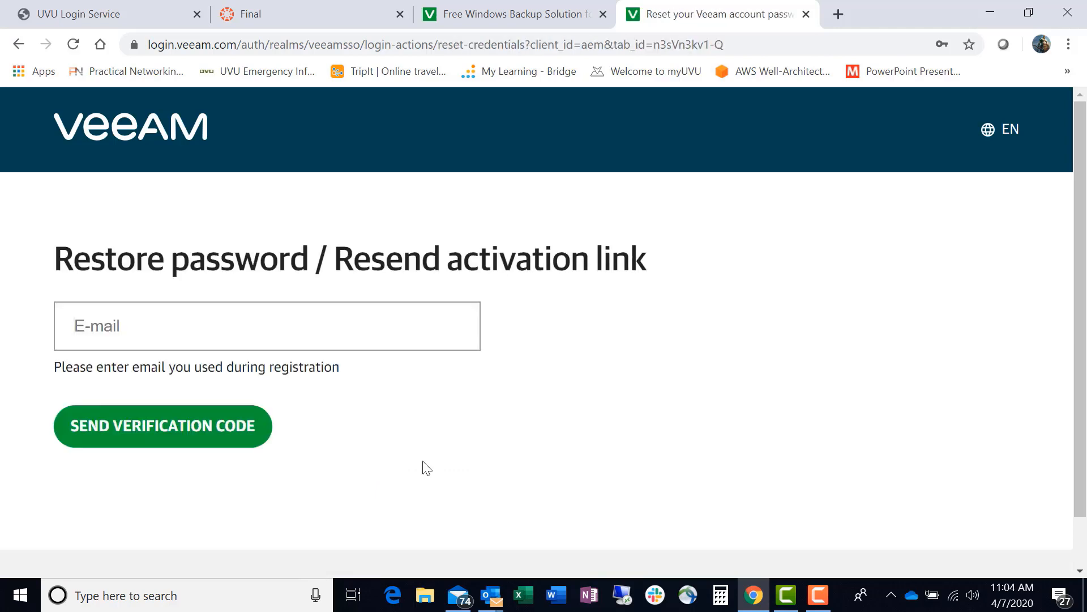
pyautogui.write('troy.')
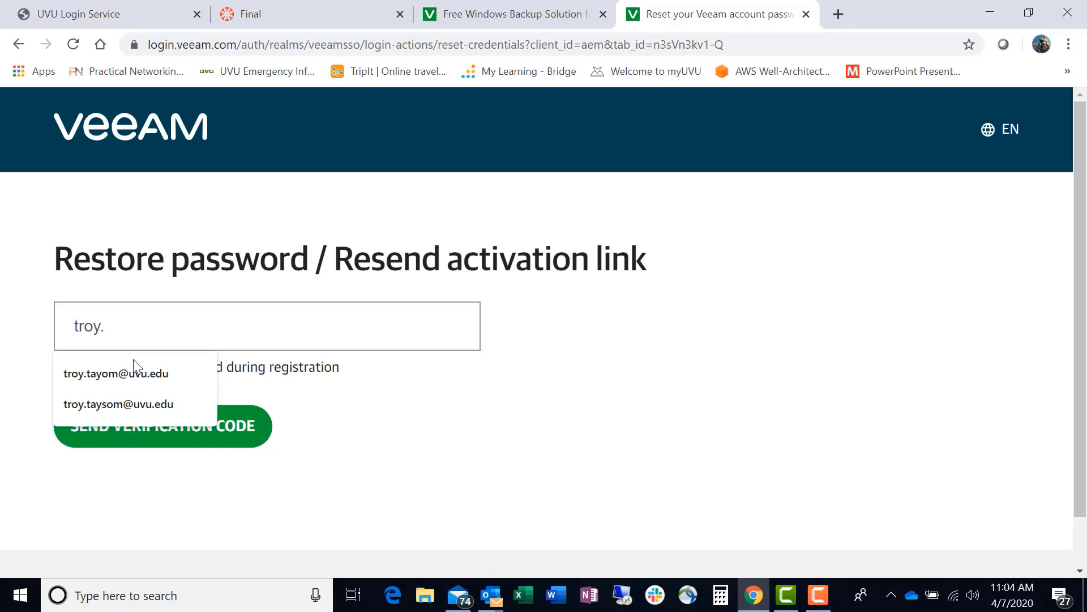
pyautogui.click(128, 401)
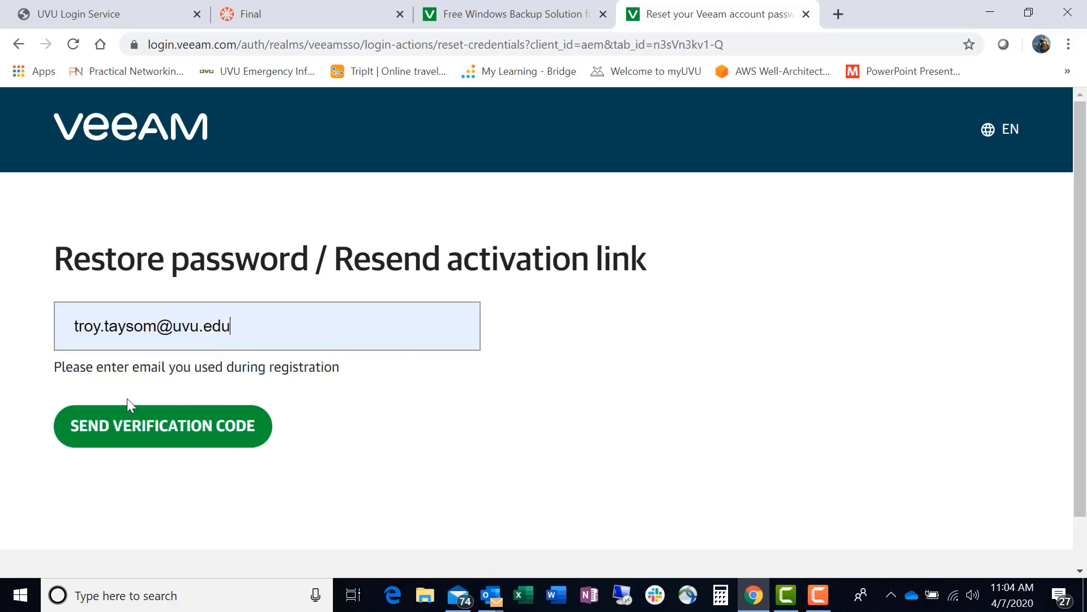
pyautogui.click(154, 426)
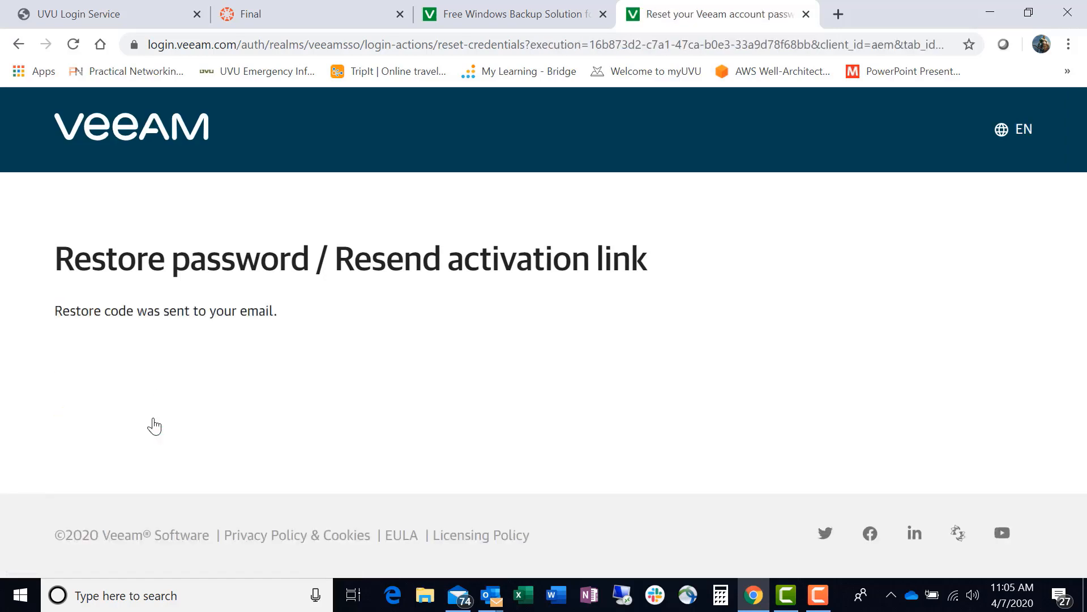
pyautogui.click(787, 604)
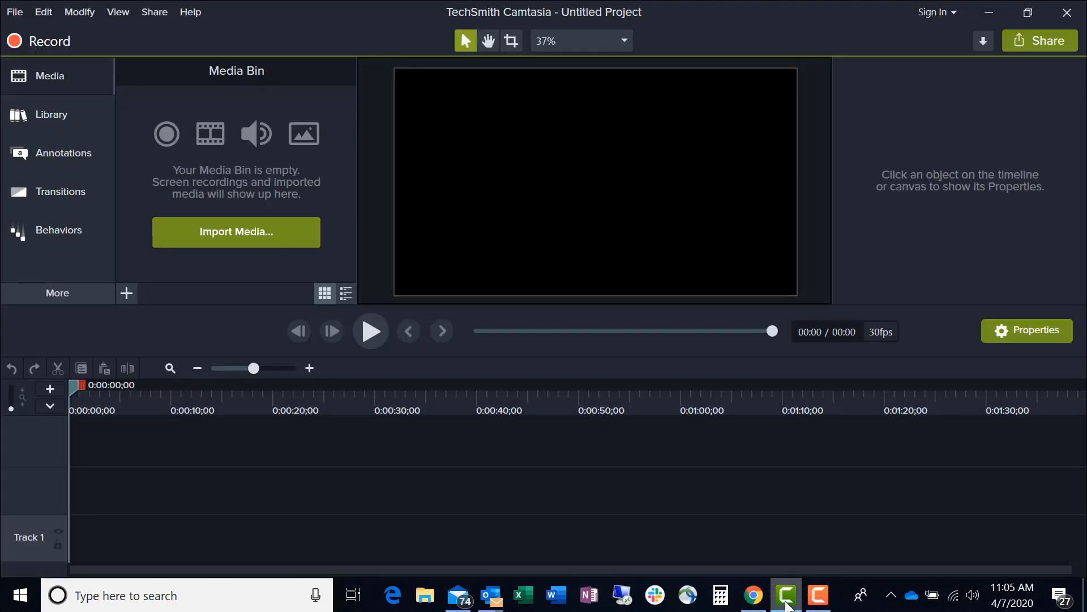
pyautogui.click(787, 604)
pyautogui.click(787, 604)
pyautogui.click(786, 604)
pyautogui.click(818, 596)
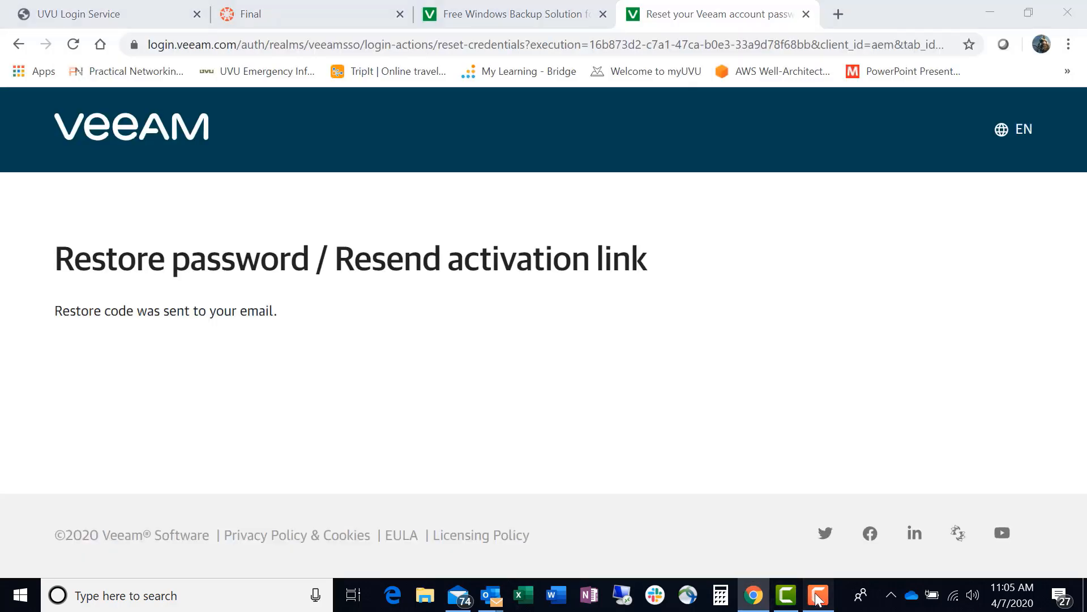
pyautogui.click(1028, 536)
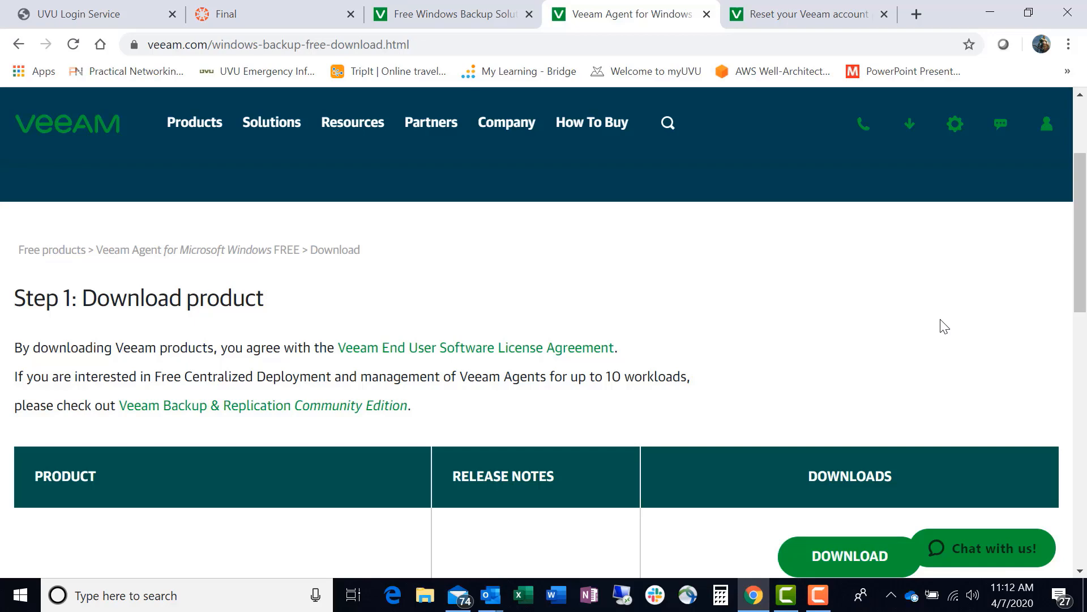
# Download Veeam Agent for Microsoft Windows FREE, accepting the End User Software License Agreement without subscribing to product news.
pyautogui.scroll(-5, 945, 326)
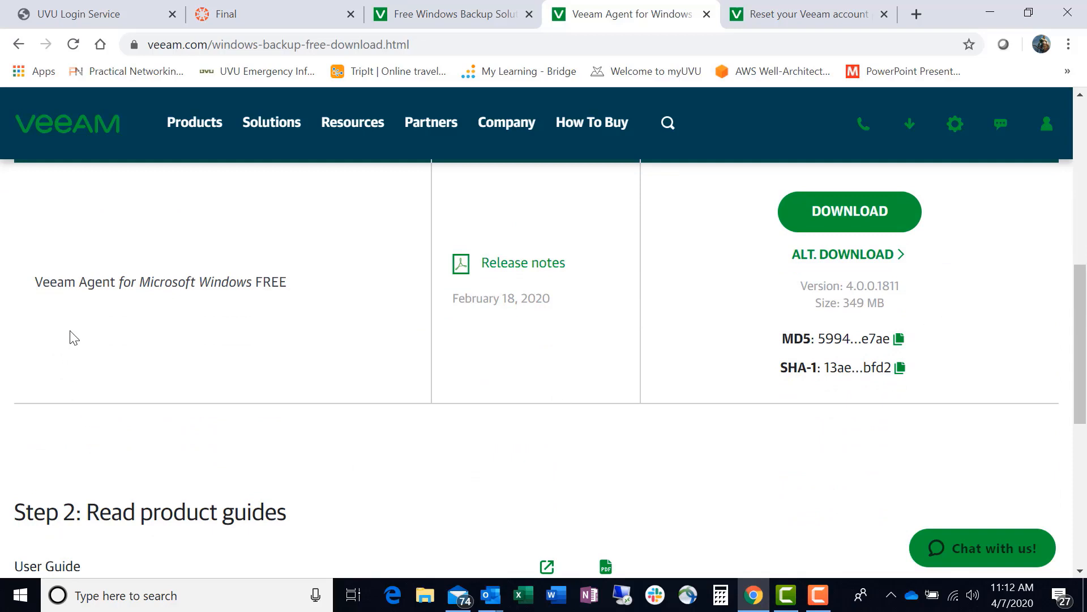
pyautogui.scroll(2, 193, 348)
pyautogui.scroll(-1, 192, 348)
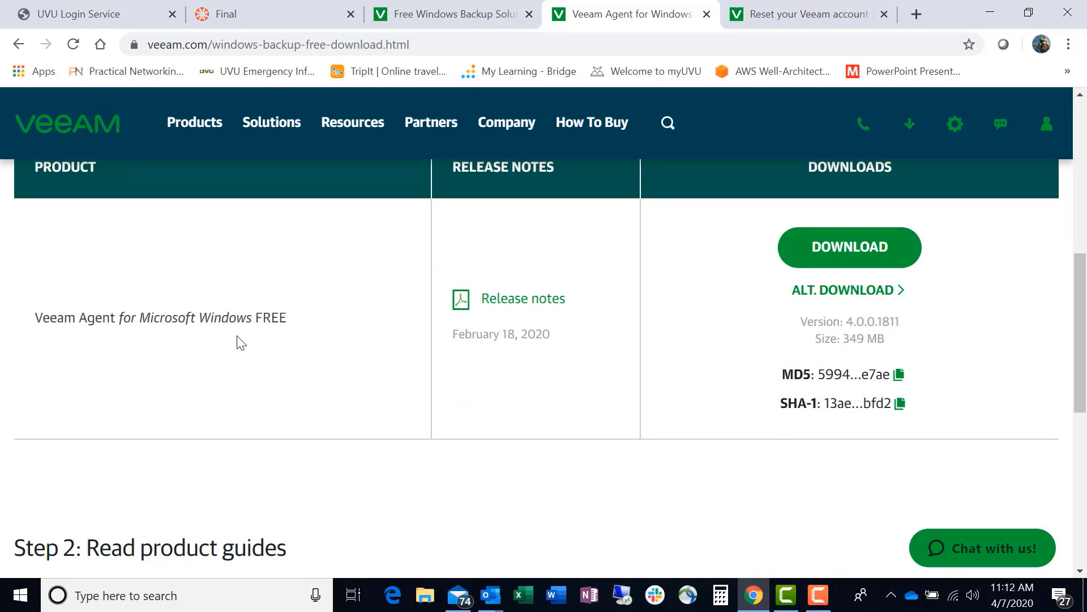
pyautogui.click(850, 249)
pyautogui.scroll(-5, 785, 458)
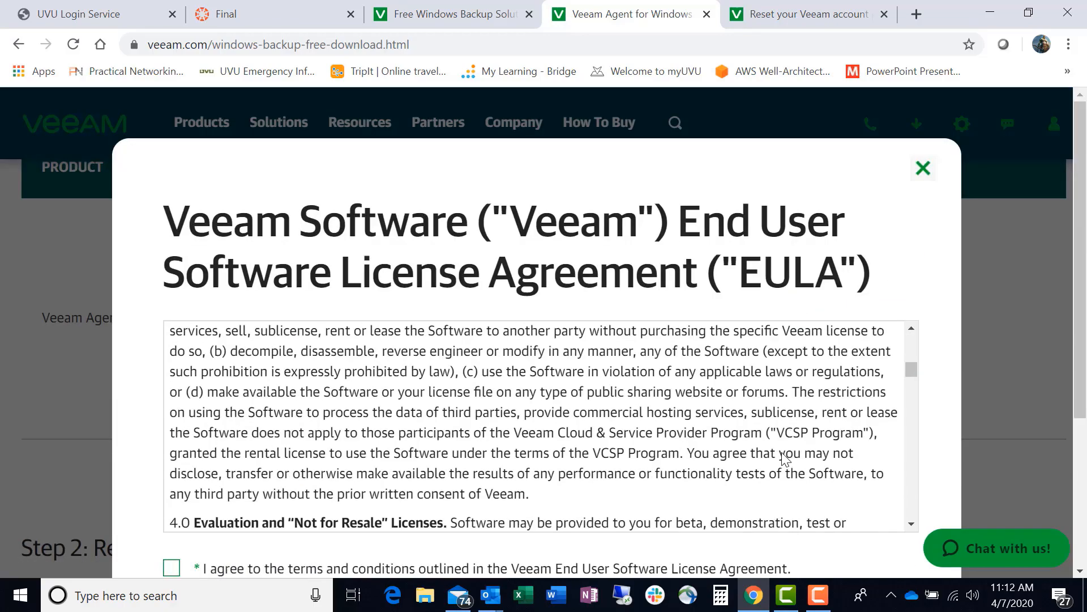
pyautogui.scroll(-20, 785, 458)
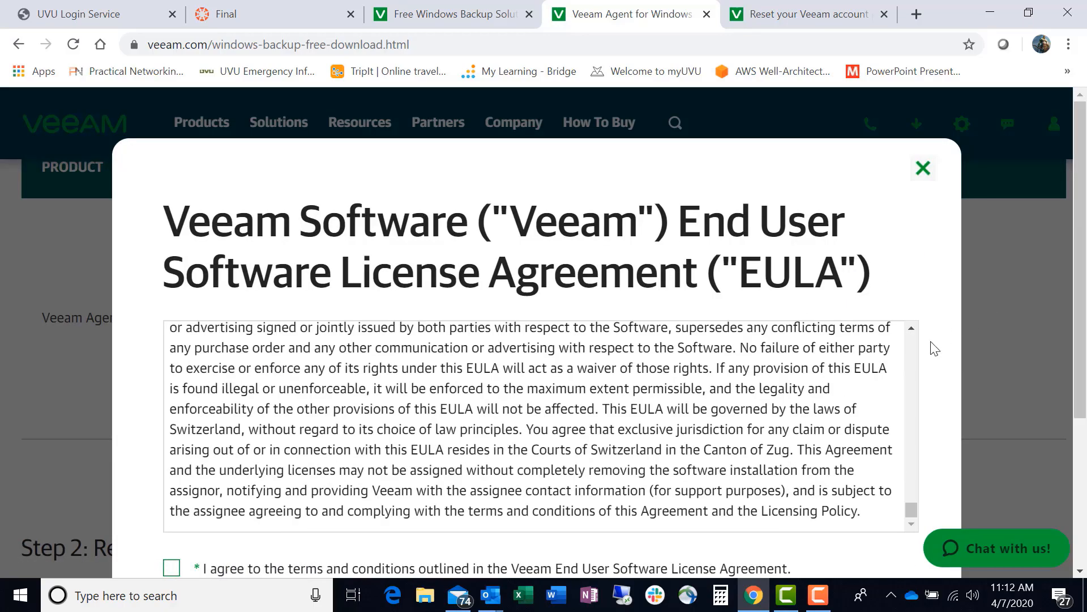
pyautogui.scroll(-4, 935, 348)
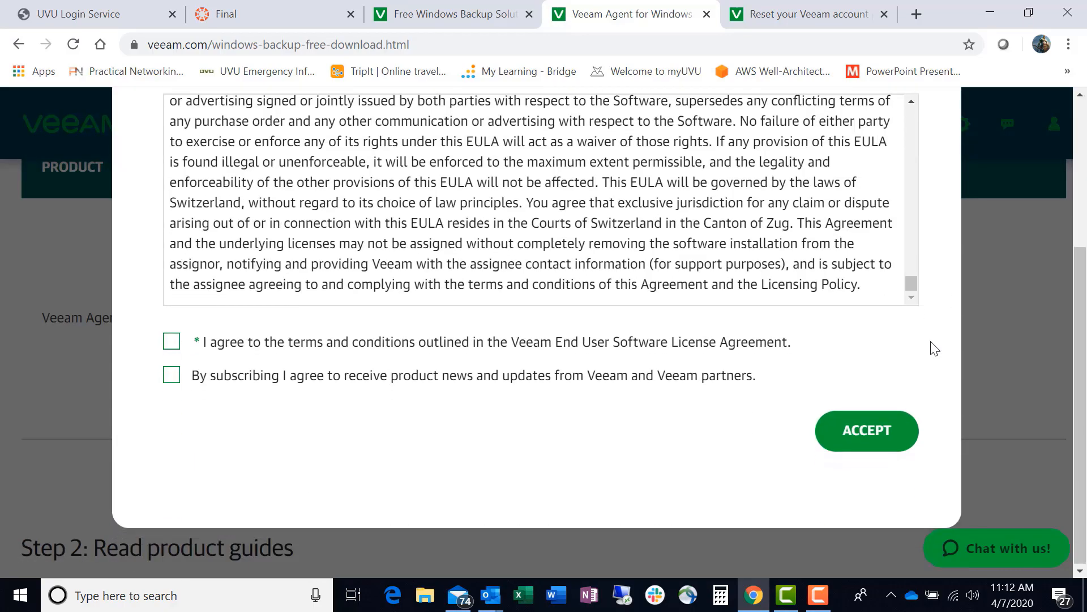
pyautogui.click(172, 343)
pyautogui.click(870, 443)
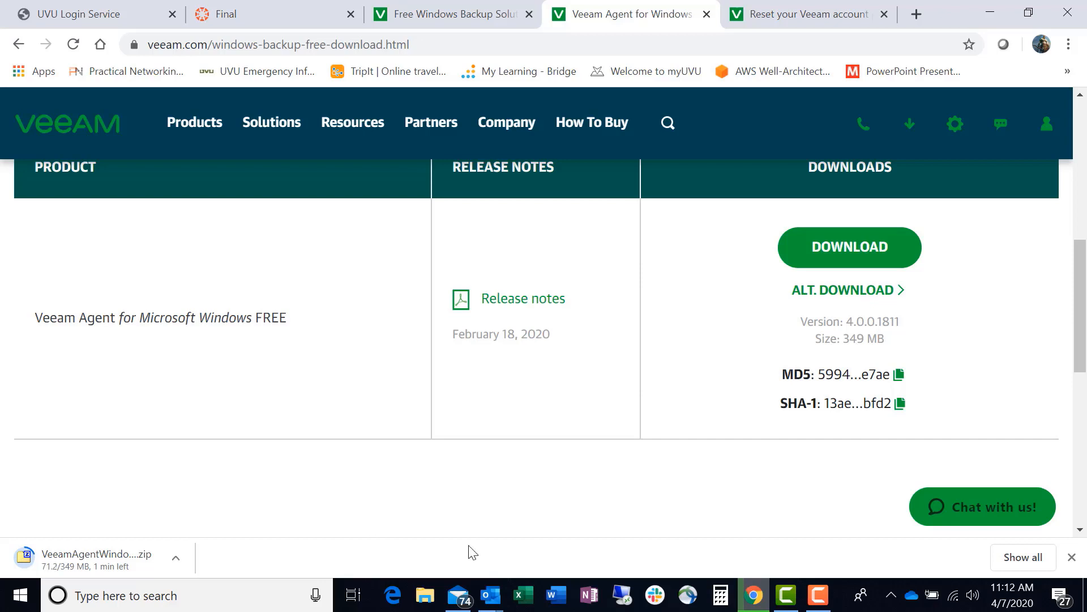
pyautogui.moveTo(818, 595)
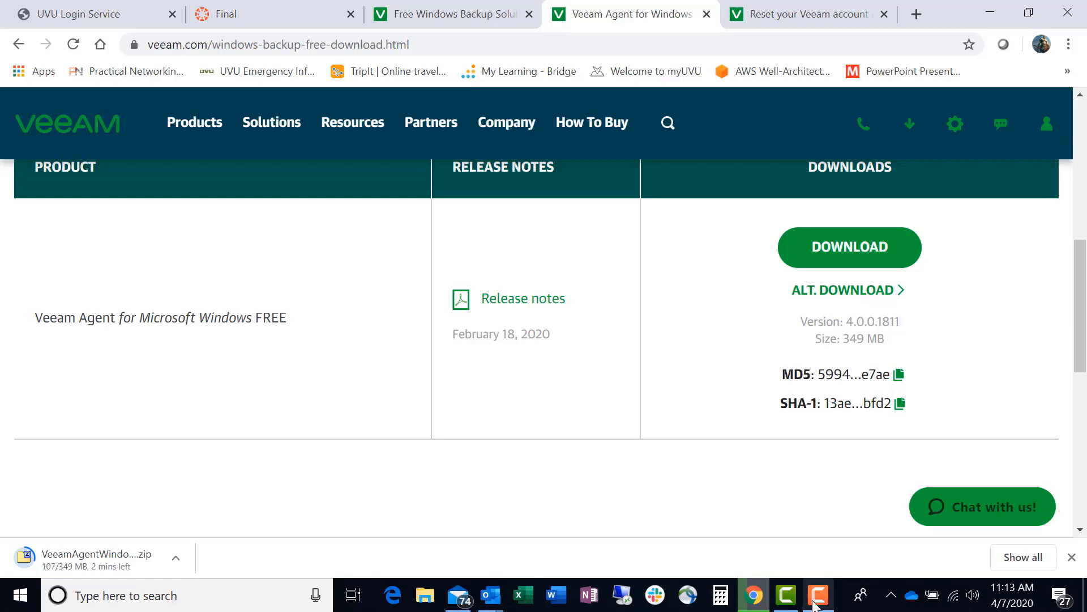
pyautogui.click(819, 599)
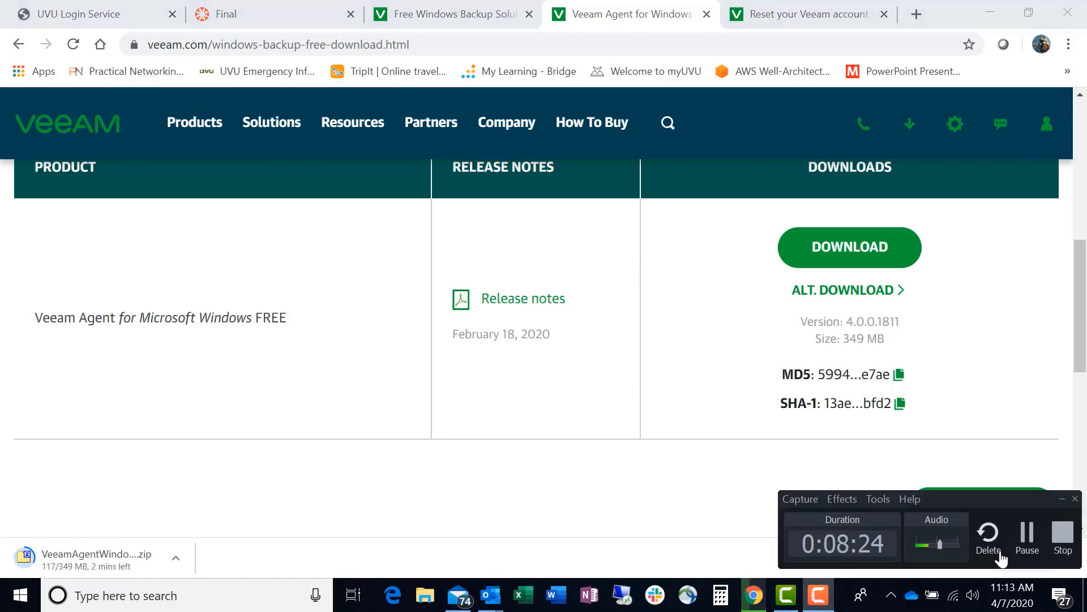
pyautogui.click(1026, 535)
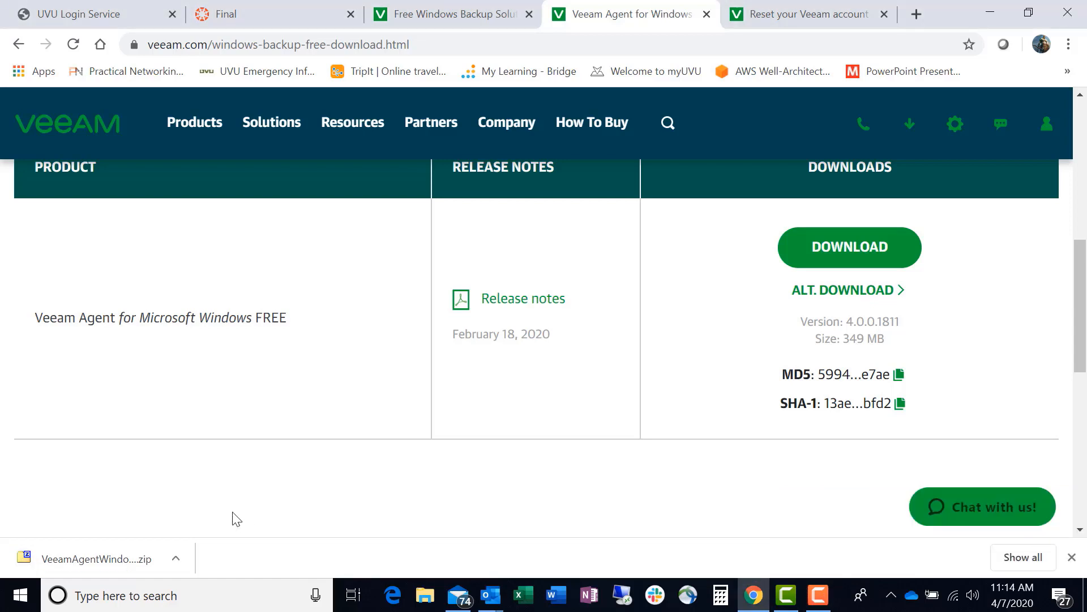
# Show the downloaded Veeam zip in its folder and extract it with 7-Zip to a VeeamAgentWindows_4.0.0.1811 subfolder.
pyautogui.rightClick(105, 566)
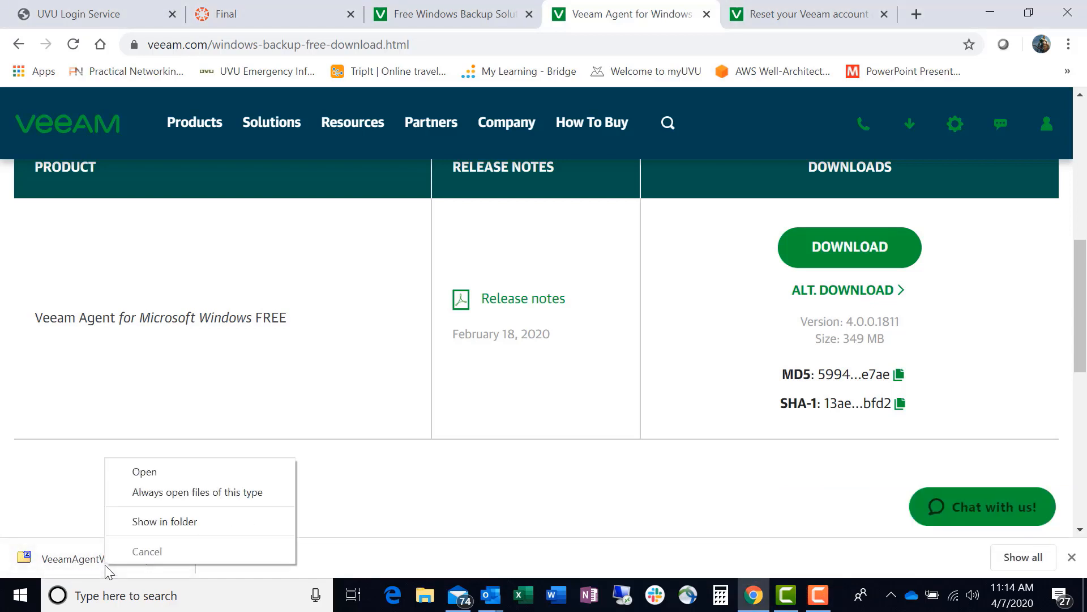
pyautogui.click(172, 523)
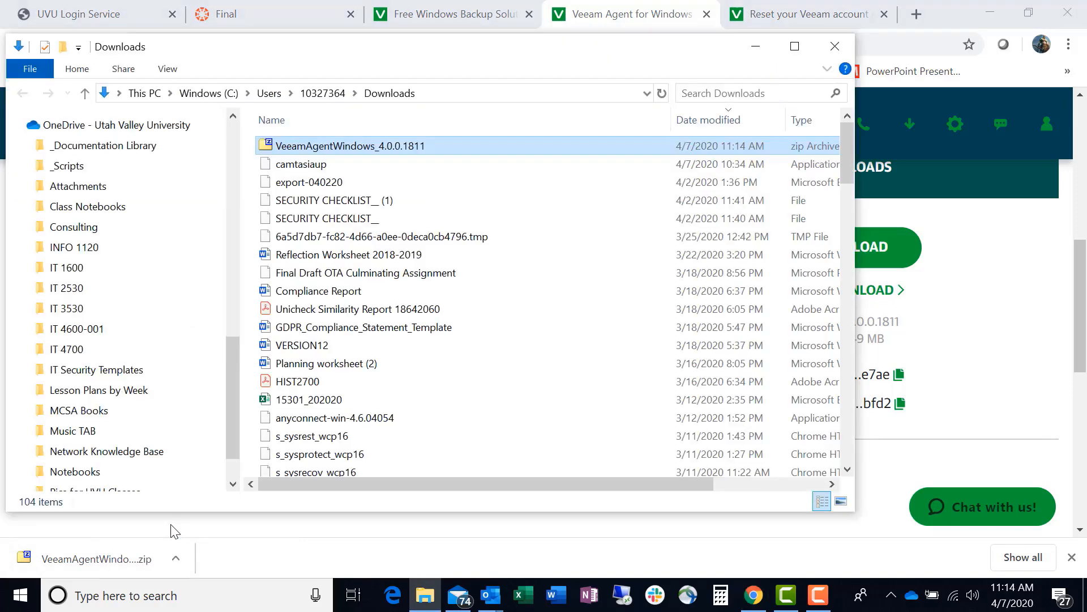
pyautogui.rightClick(395, 153)
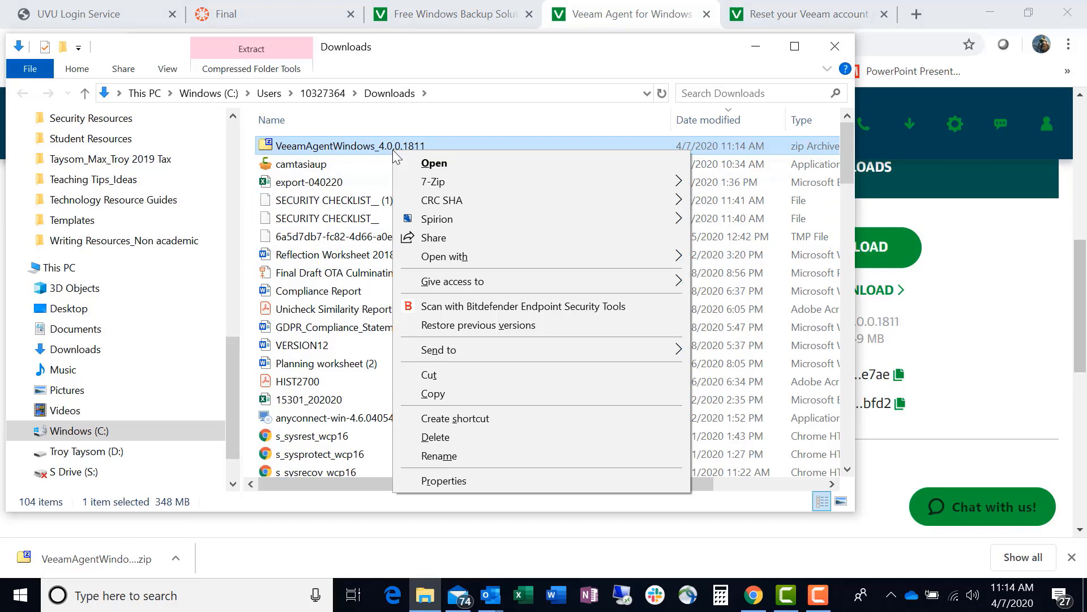
pyautogui.moveTo(452, 181)
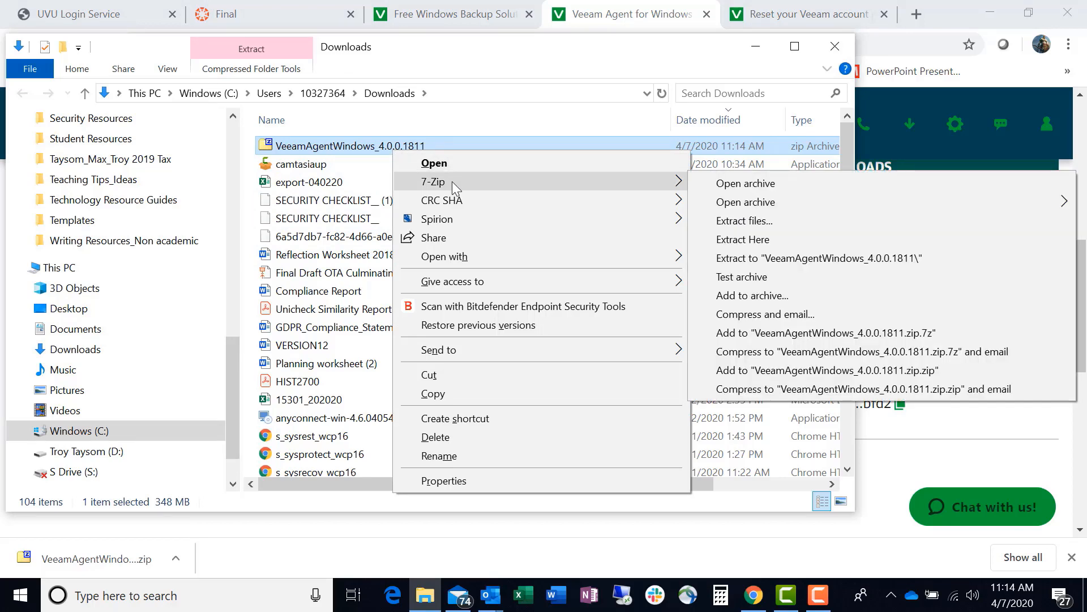
pyautogui.click(816, 260)
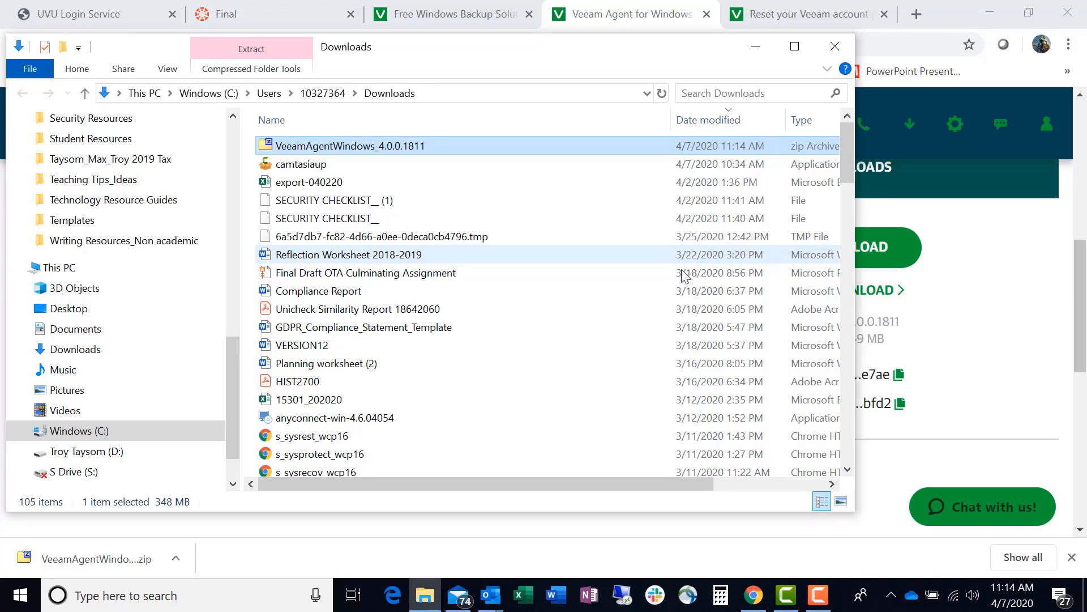
# Open the extracted VeeamAgentWindows_4.0.0.1811 folder in Downloads.
pyautogui.scroll(-8, 512, 306)
pyautogui.scroll(-16, 512, 306)
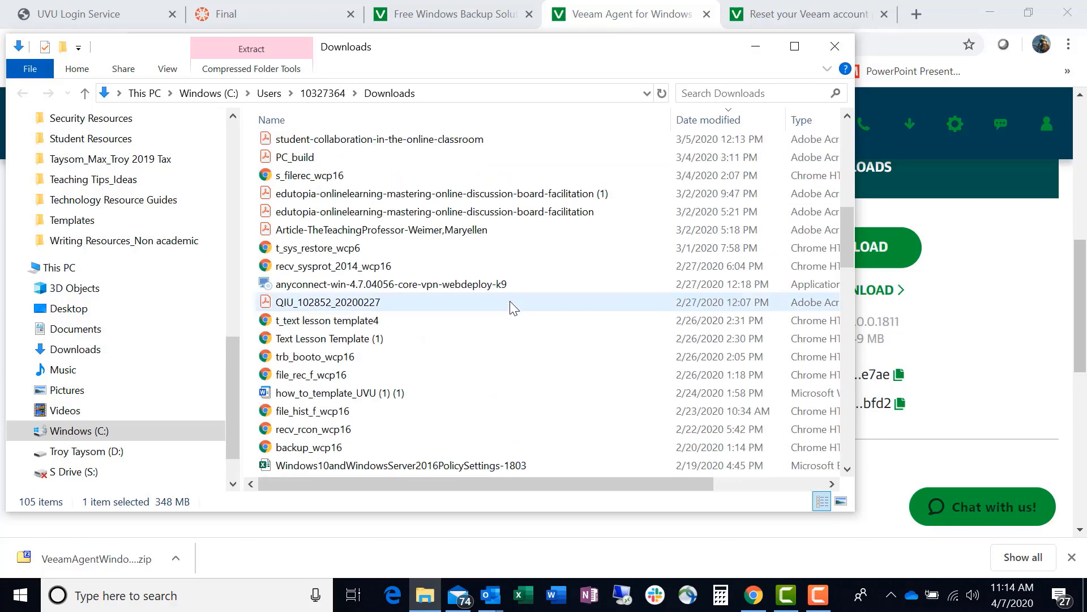
pyautogui.scroll(-2, 512, 307)
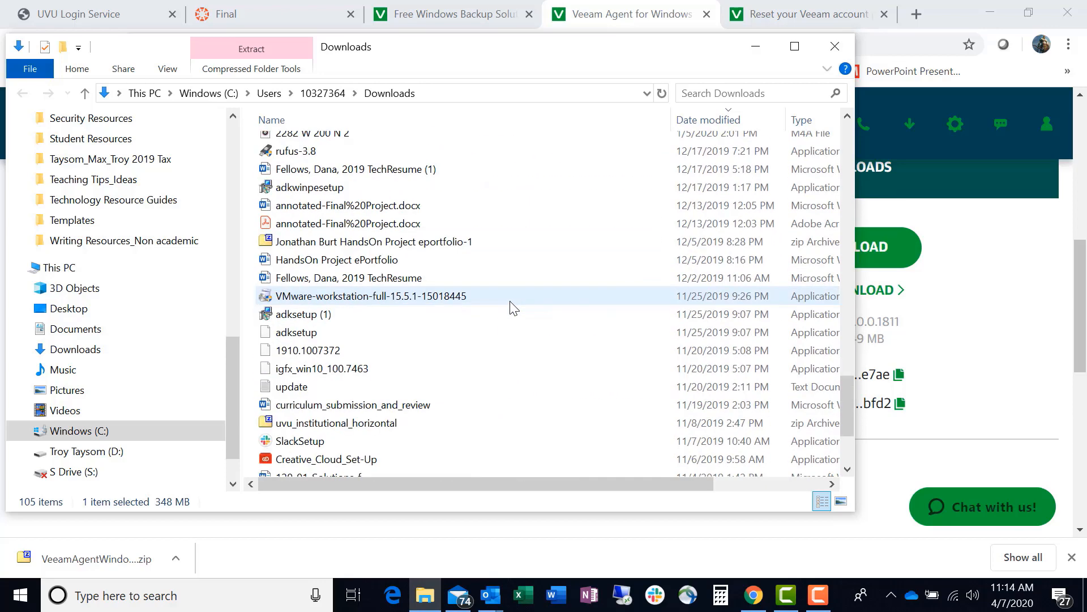
pyautogui.scroll(-3, 512, 307)
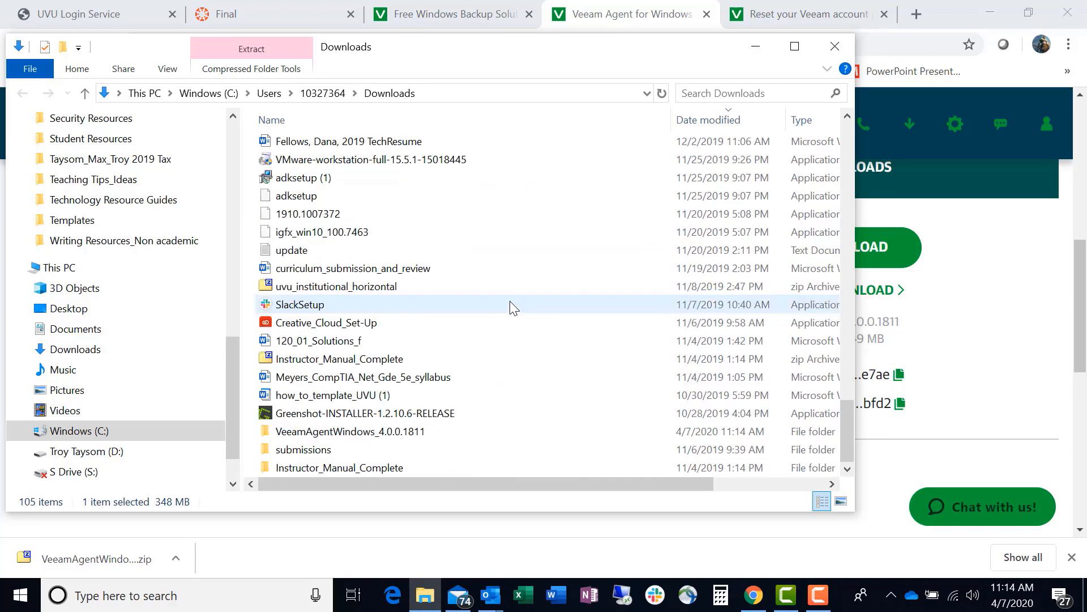
pyautogui.click(407, 433)
pyautogui.doubleClick(408, 433)
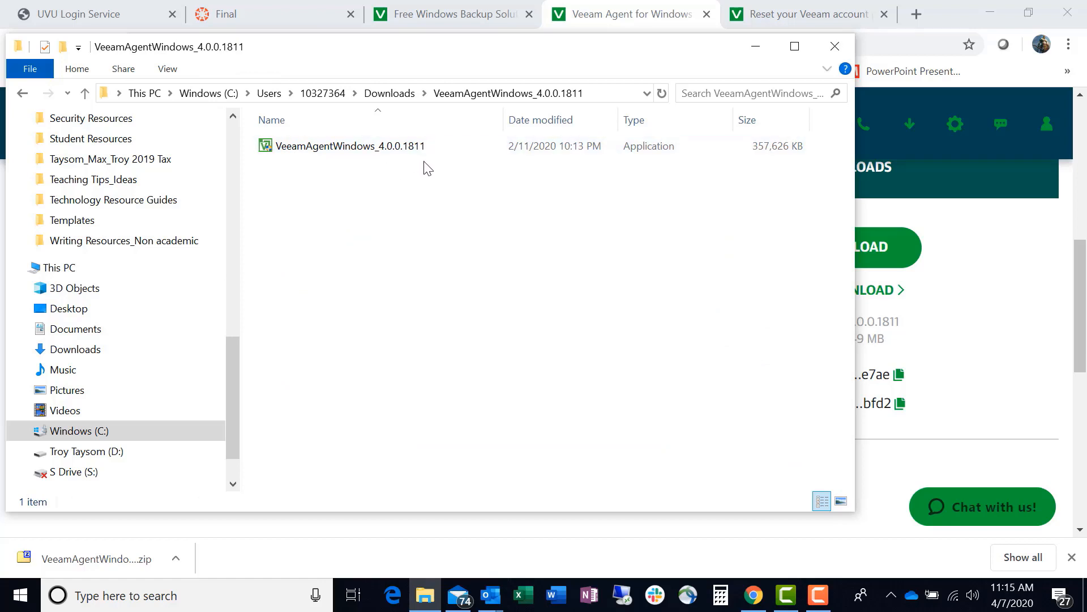
# Run the VeeamAgentWindows_4.0.0.1811 installer, accept the Veeam and 3rd party components license agreements, and start the installation.
pyautogui.doubleClick(327, 149)
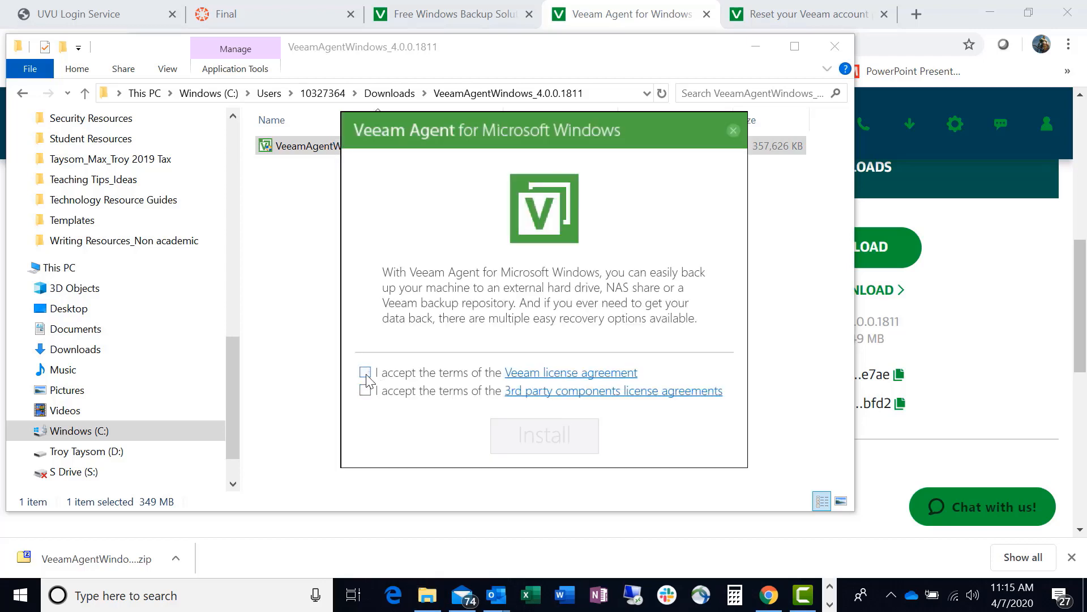
pyautogui.click(366, 374)
pyautogui.click(365, 391)
pyautogui.click(516, 442)
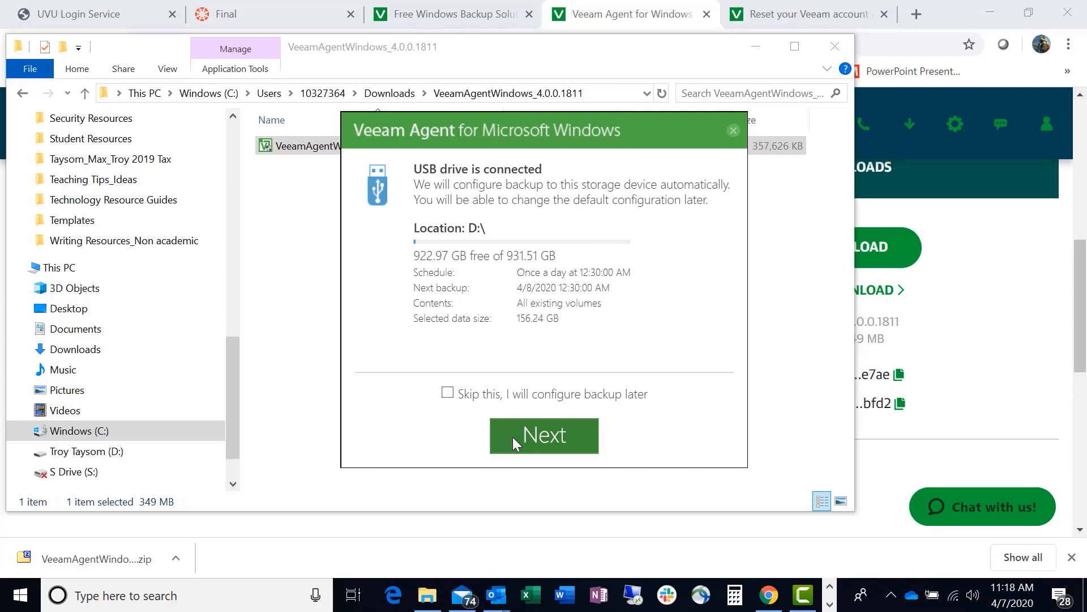
# Finish the setup with automatic backup to USB drive D:\ and no power plan change, launching the Veeam Recovery Media creation wizard.
pyautogui.click(538, 441)
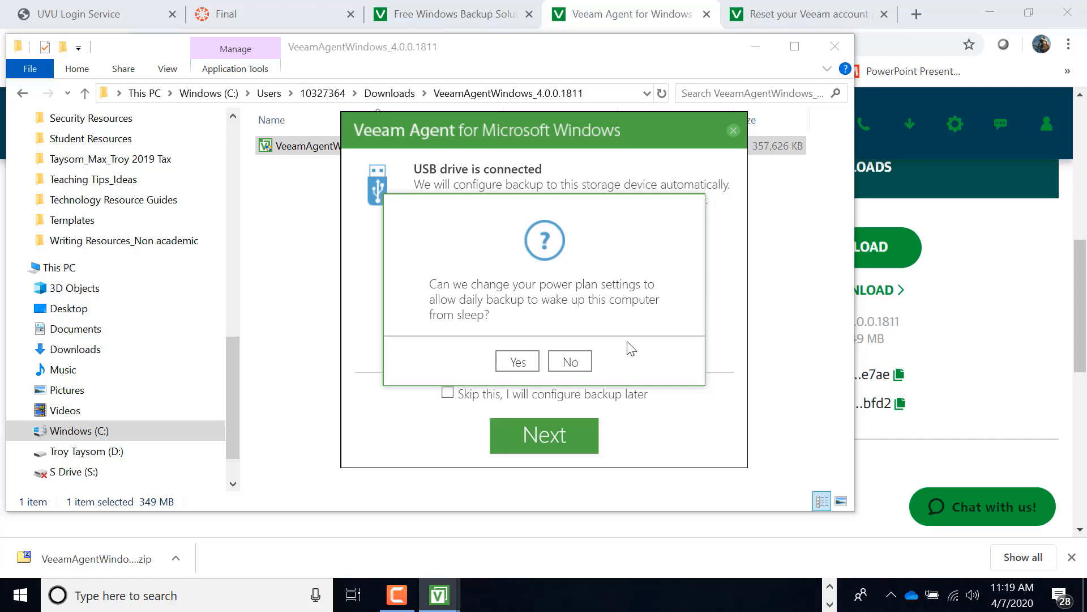
pyautogui.click(572, 362)
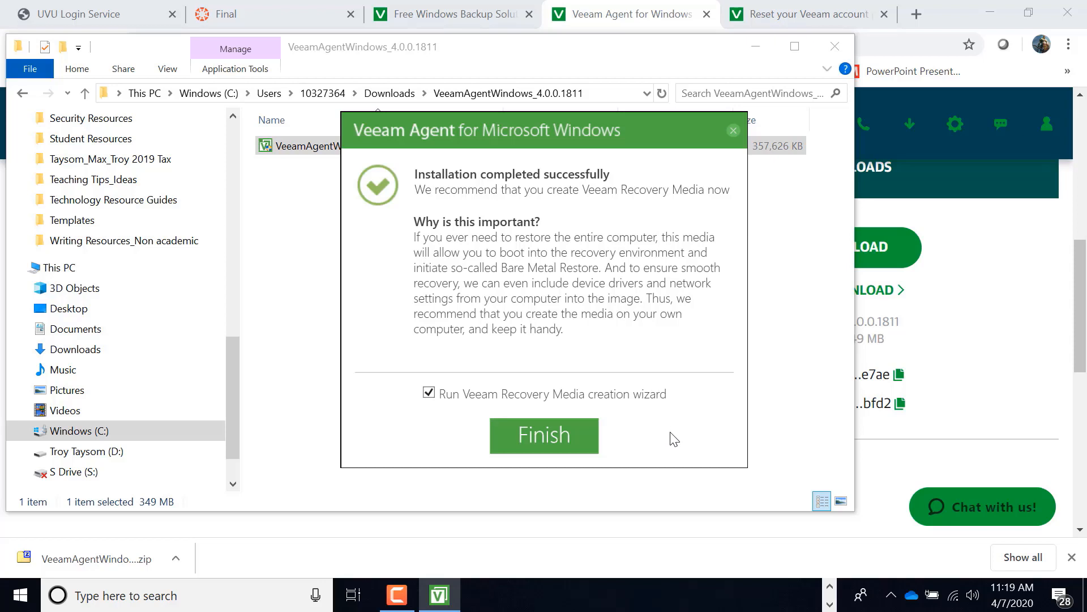
pyautogui.click(545, 437)
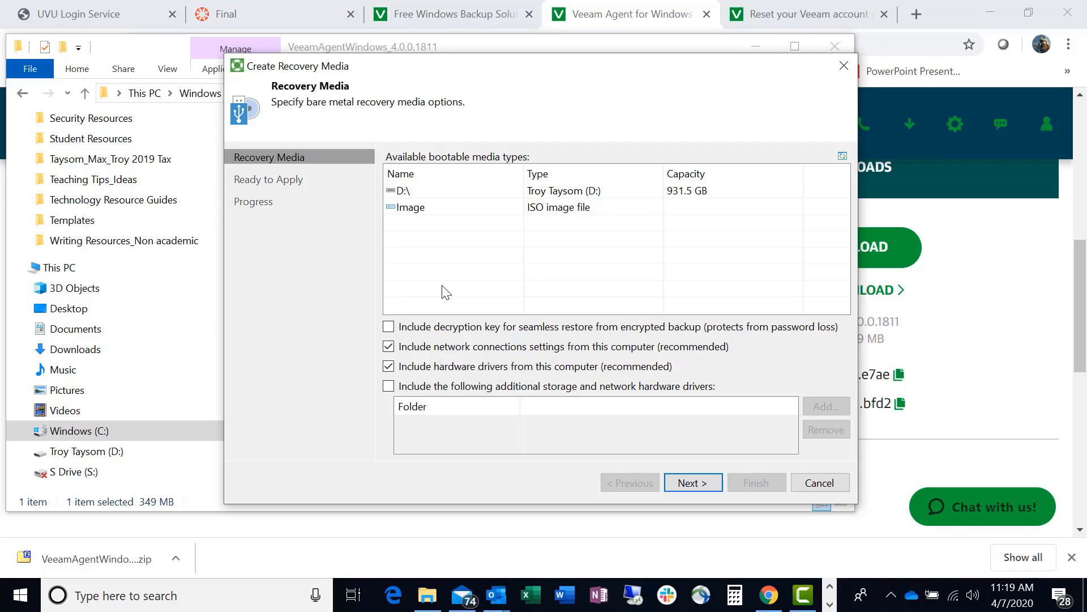
# Select USB drive D:\ as the bootable media type for the recovery media and decline formatting the disk.
pyautogui.click(489, 208)
pyautogui.click(555, 189)
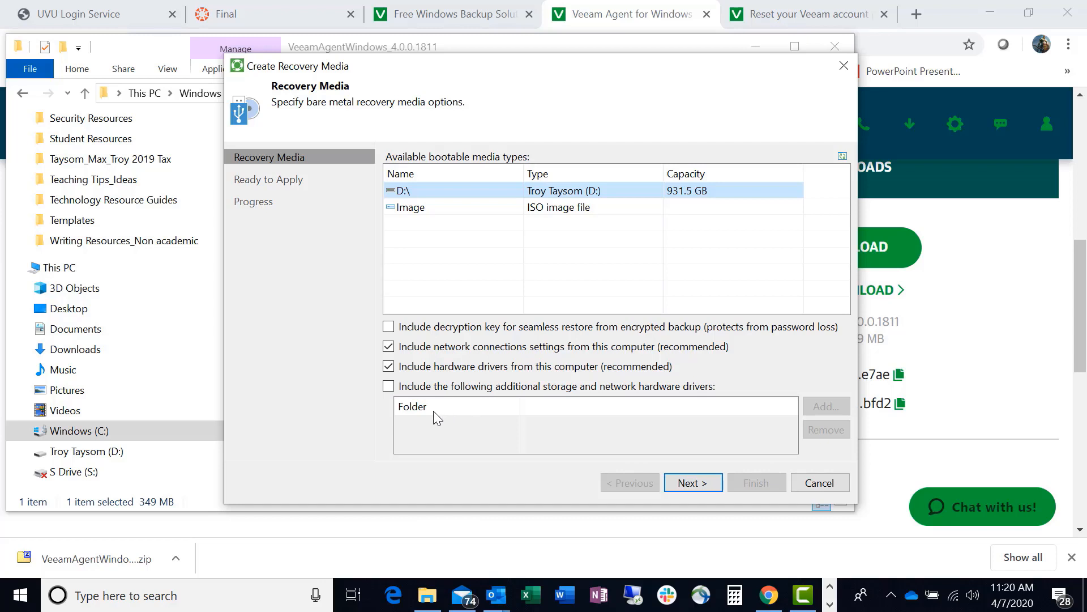
pyautogui.click(692, 488)
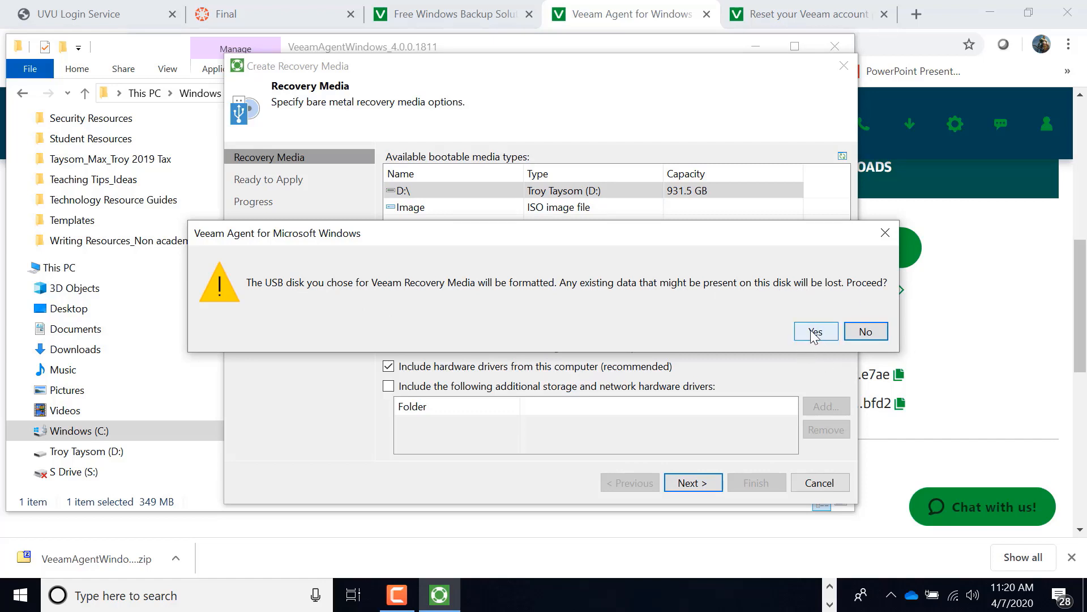
pyautogui.click(869, 331)
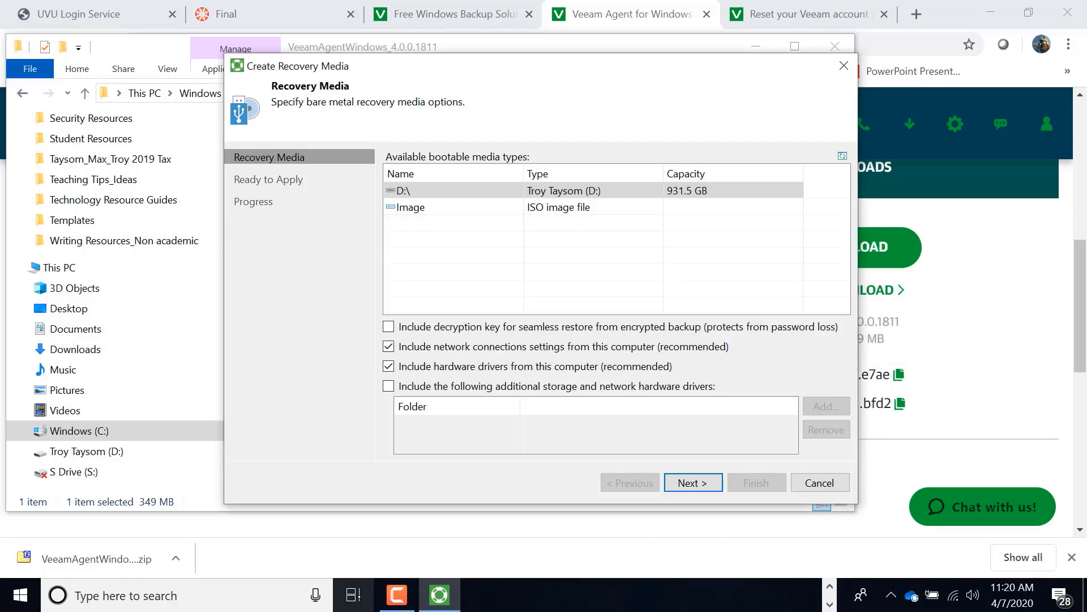
pyautogui.click(398, 595)
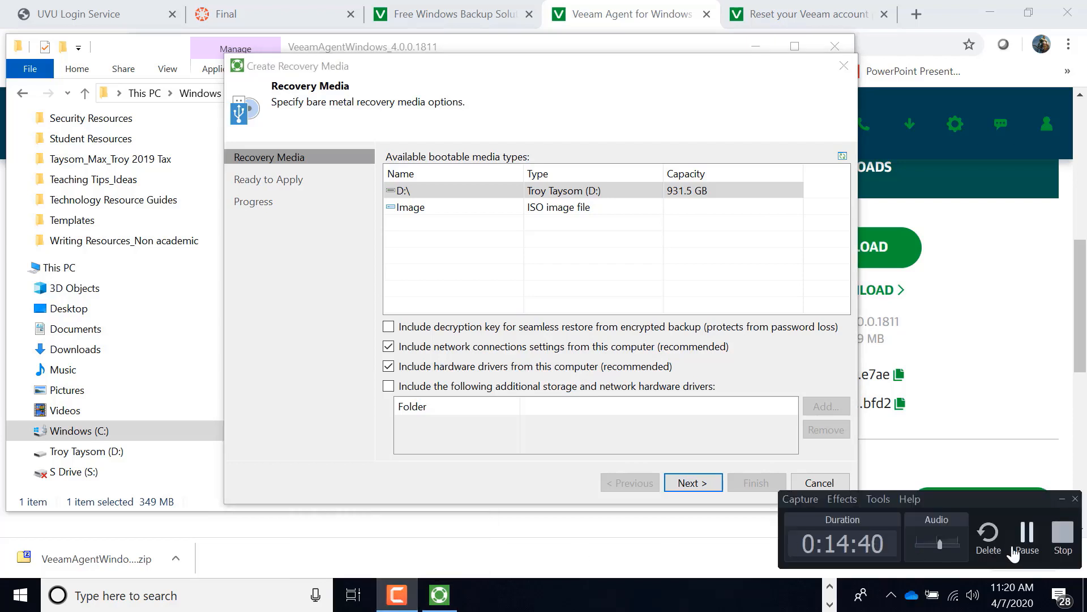
pyautogui.click(1027, 535)
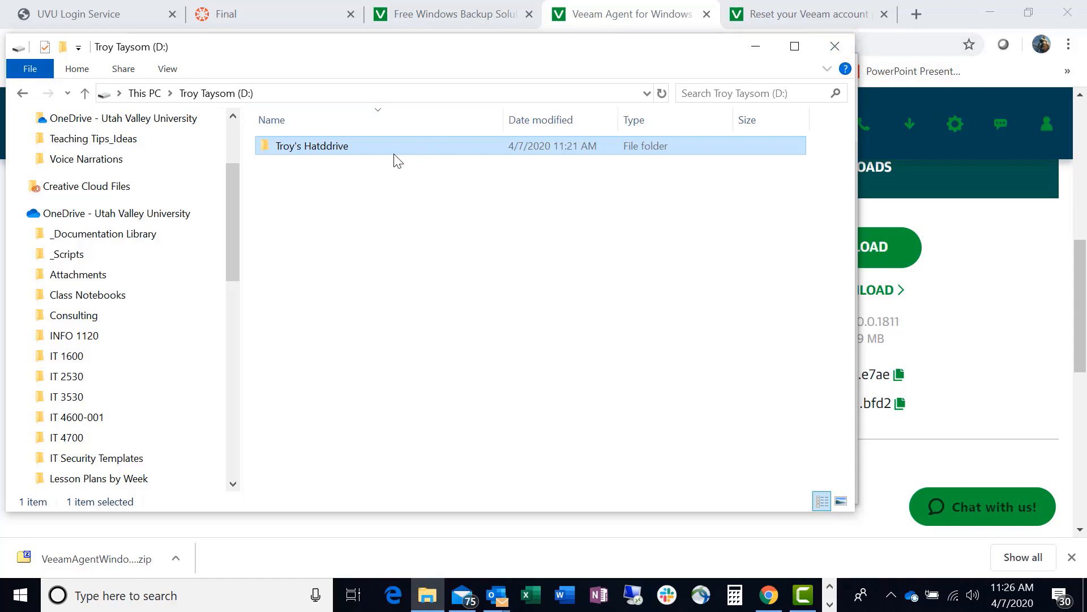
# Close the D: drive's folder window and create the recovery media on D:\, accepting that the USB disk is formatted.
pyautogui.click(836, 46)
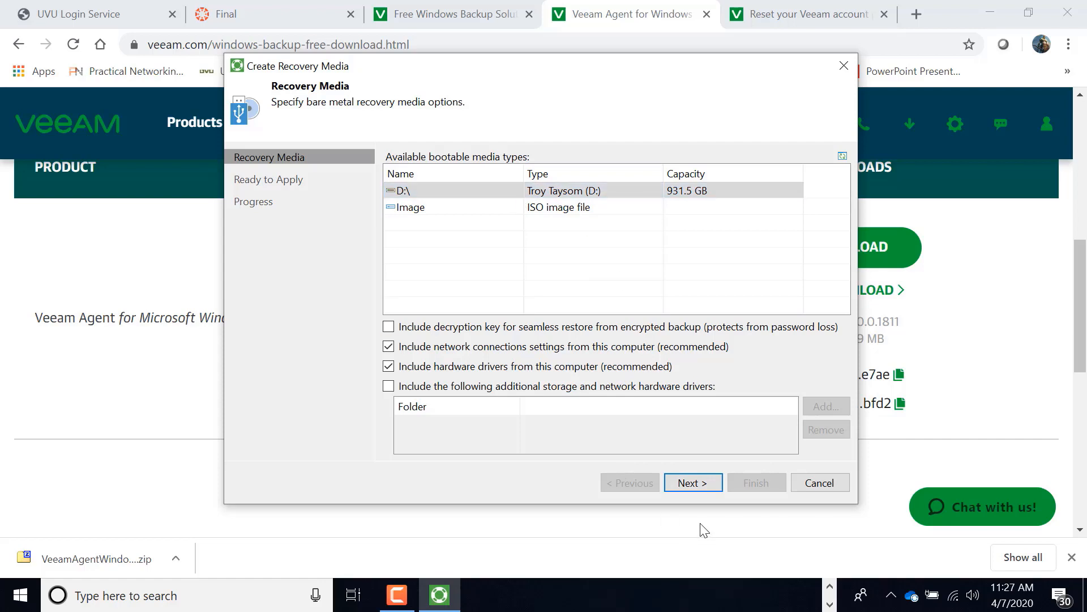
pyautogui.click(693, 484)
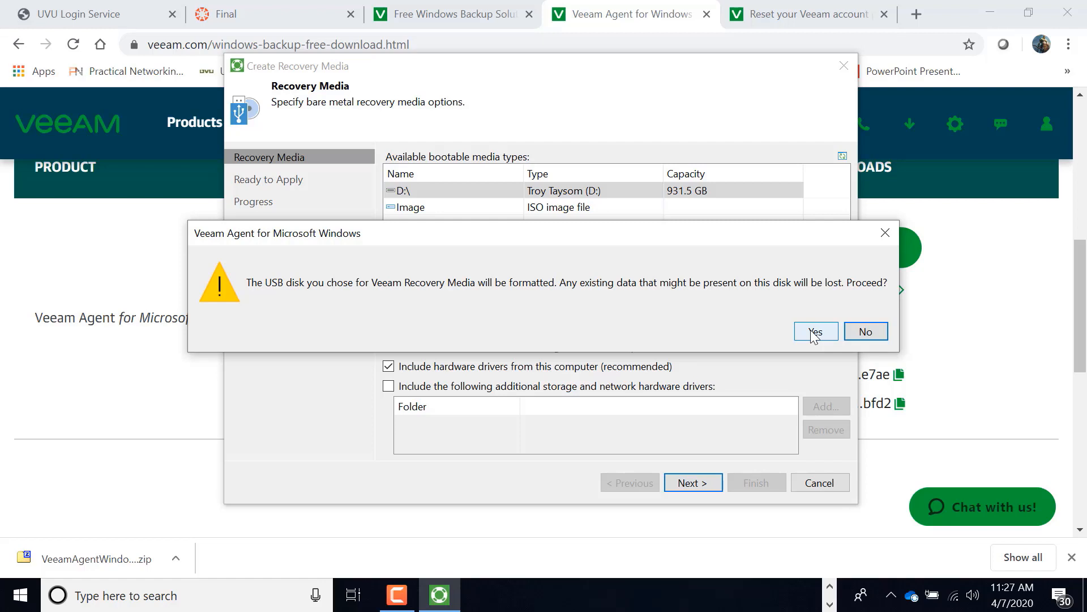
pyautogui.click(814, 334)
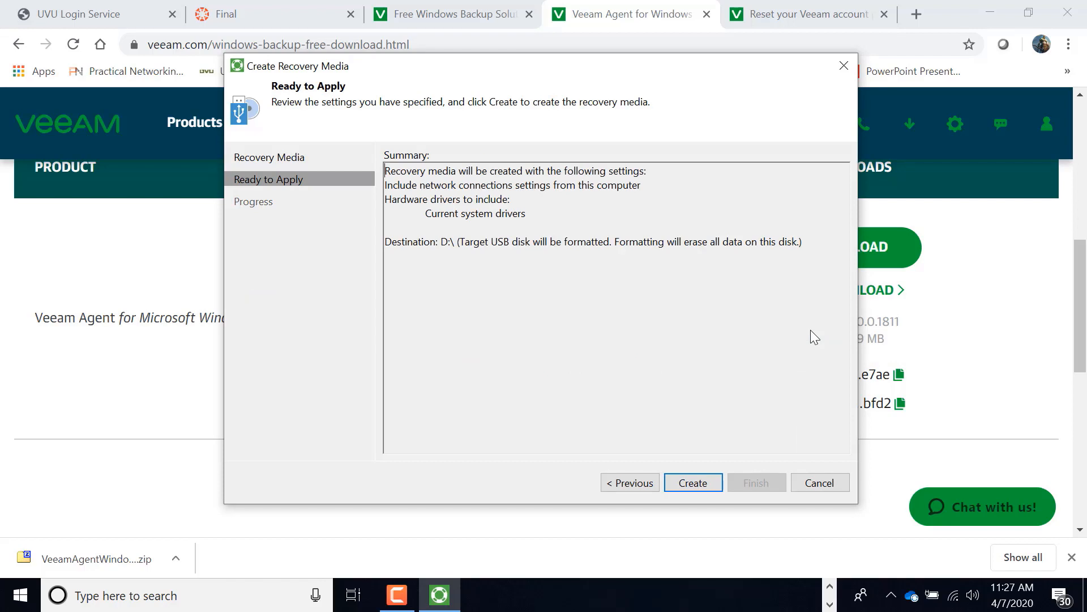
pyautogui.click(702, 487)
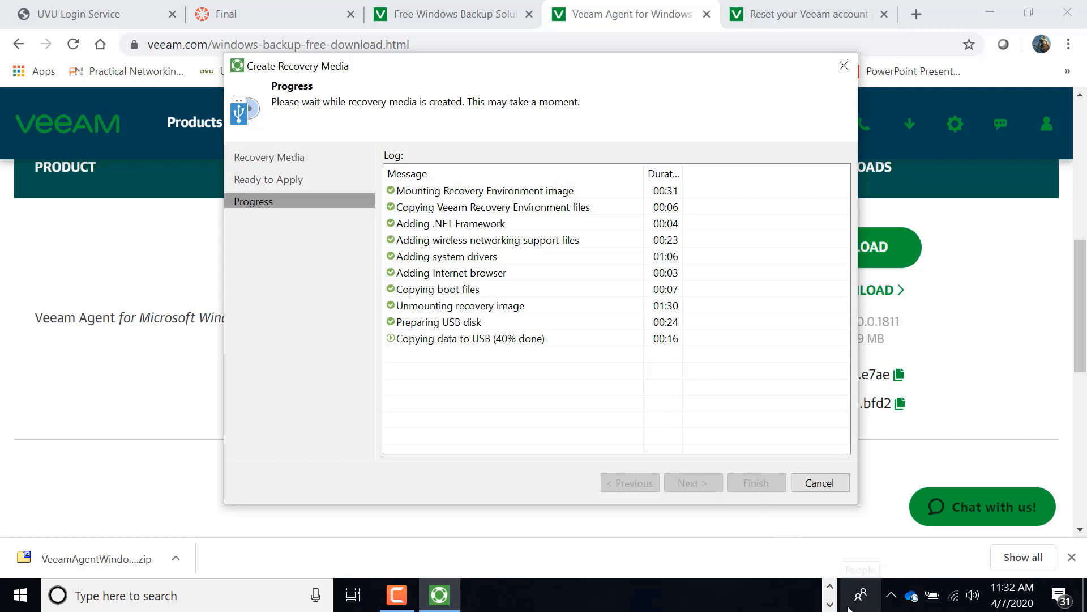
pyautogui.moveTo(445, 602)
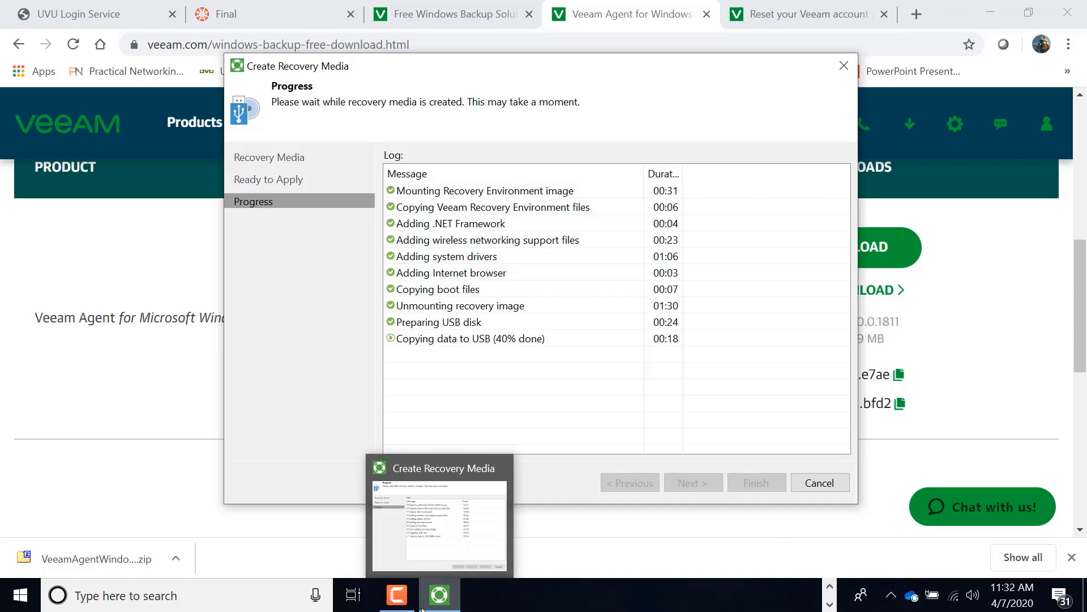
pyautogui.click(392, 597)
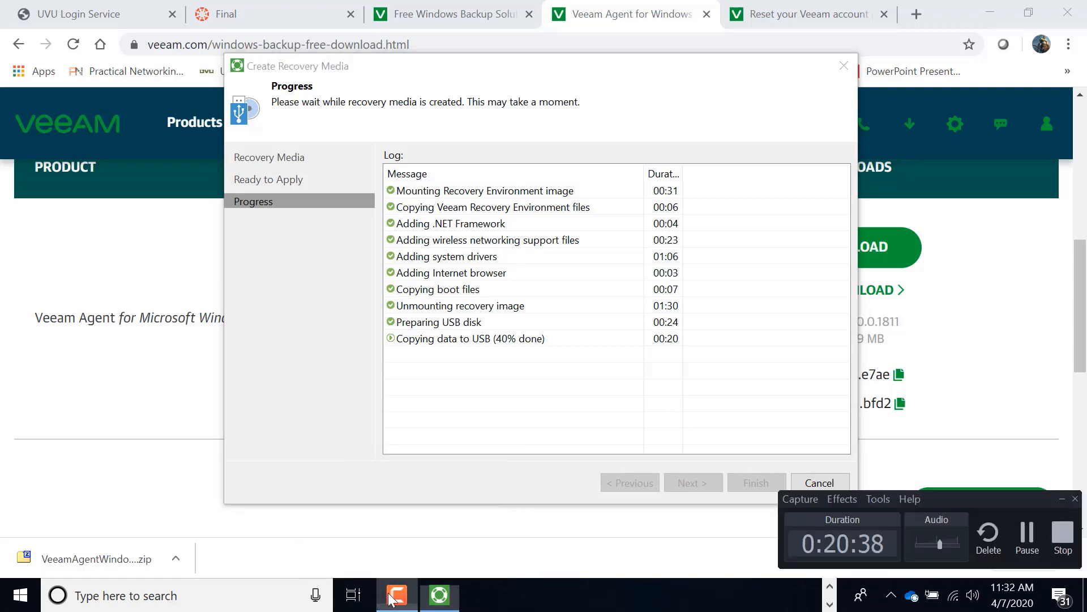
pyautogui.click(1025, 538)
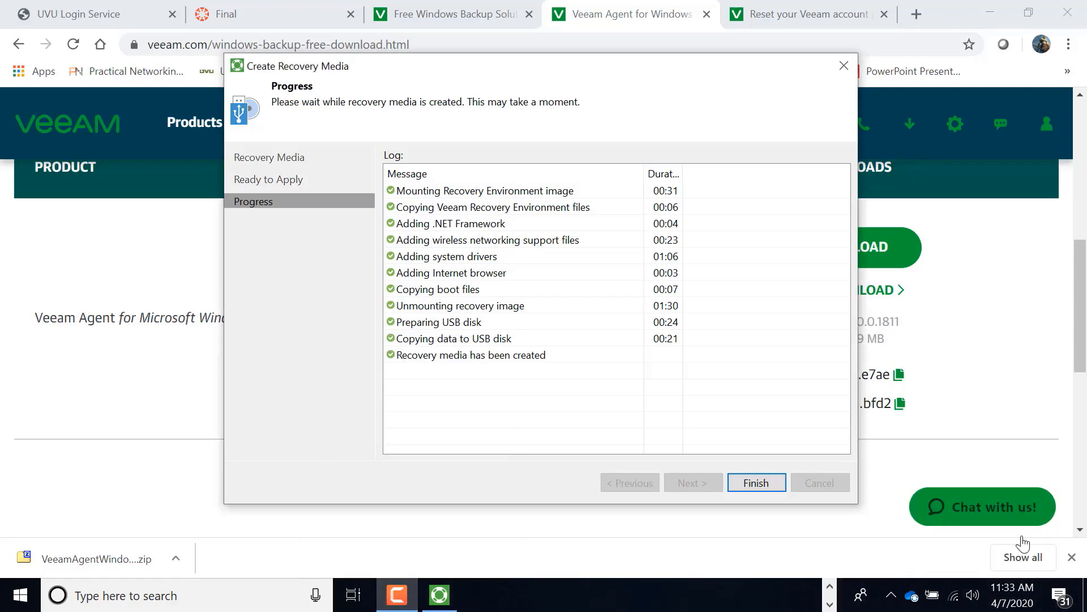
# Finish the recovery media wizard and open the Veeam Agent control panel without installing a license file.
pyautogui.click(757, 483)
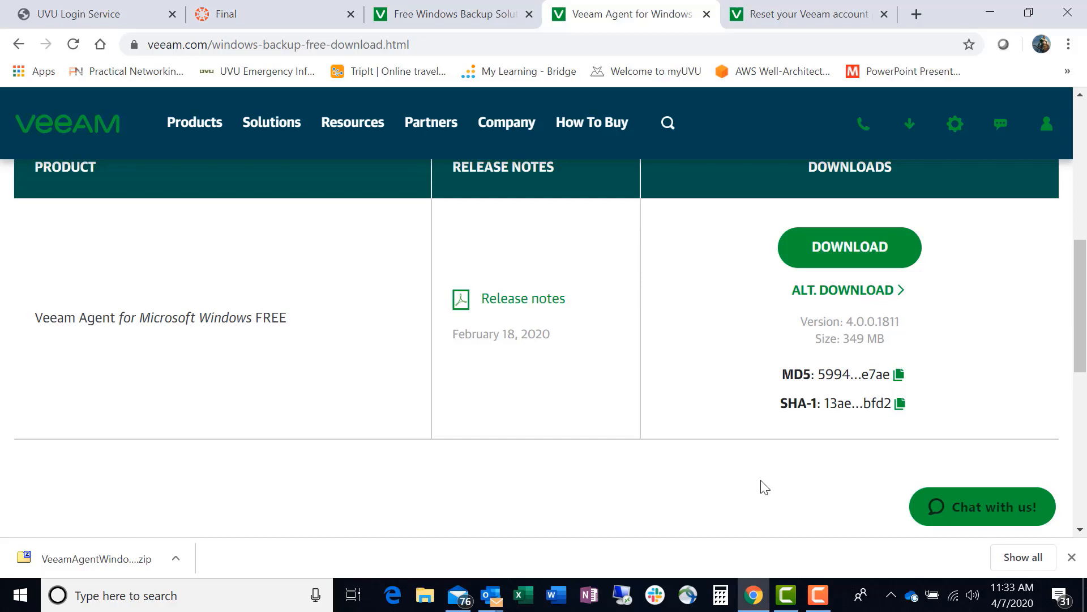
pyautogui.click(890, 593)
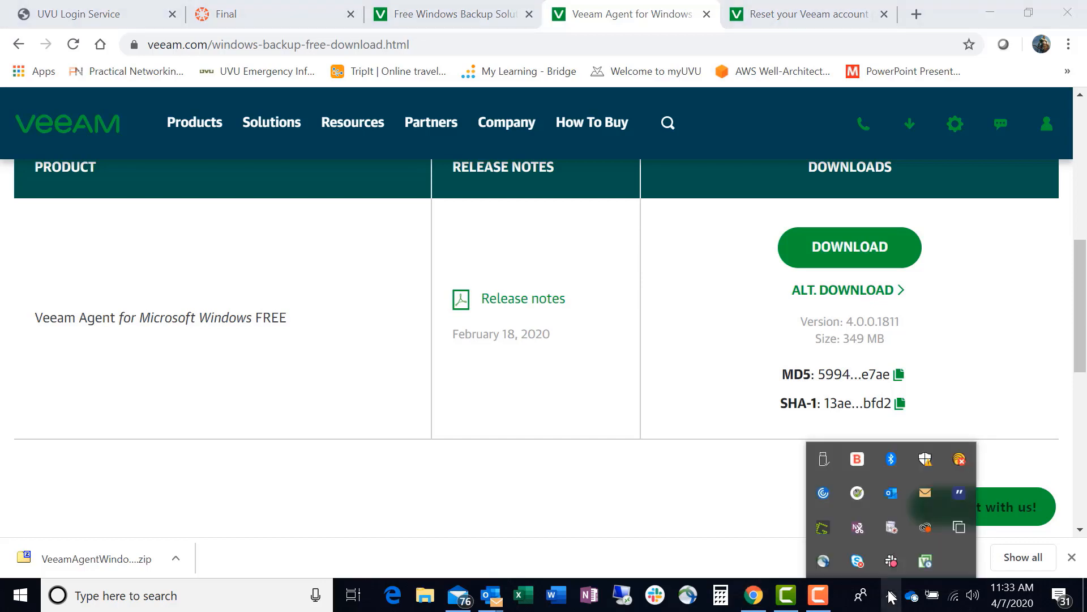
pyautogui.rightClick(930, 565)
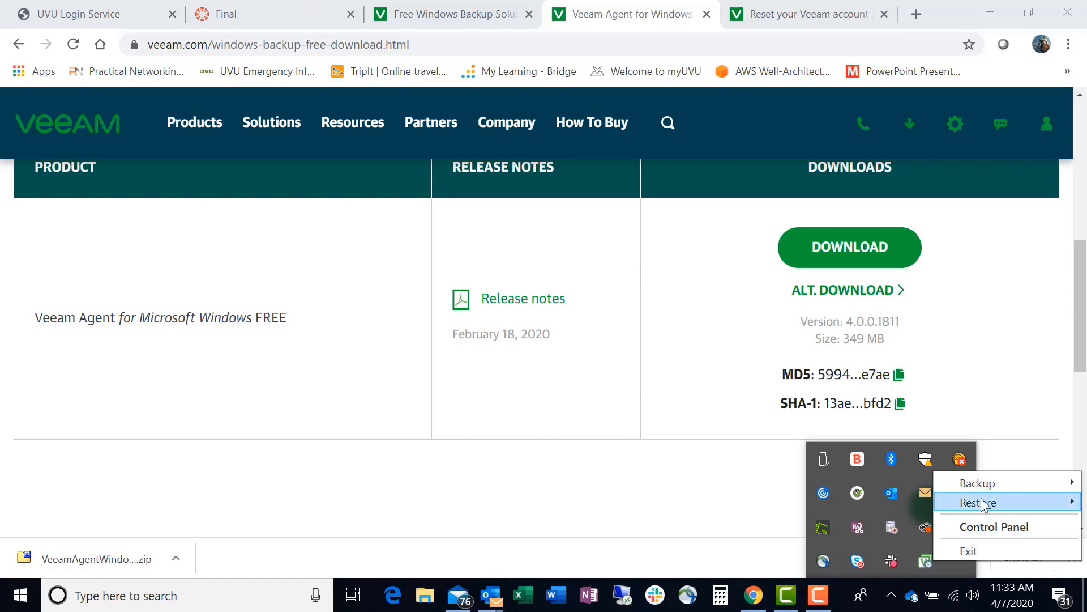
pyautogui.moveTo(990, 478)
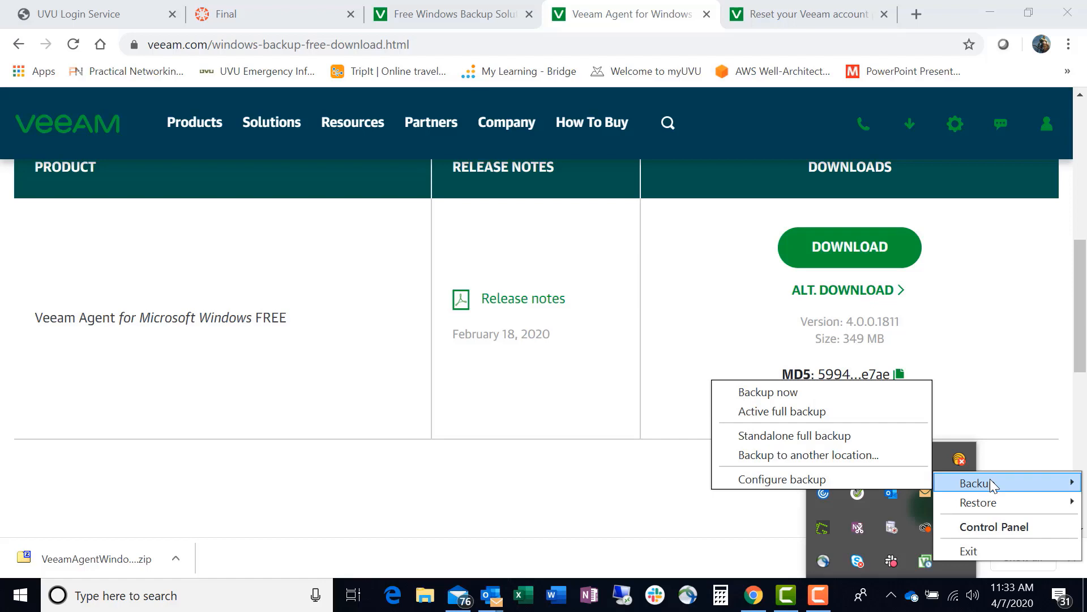
pyautogui.click(994, 525)
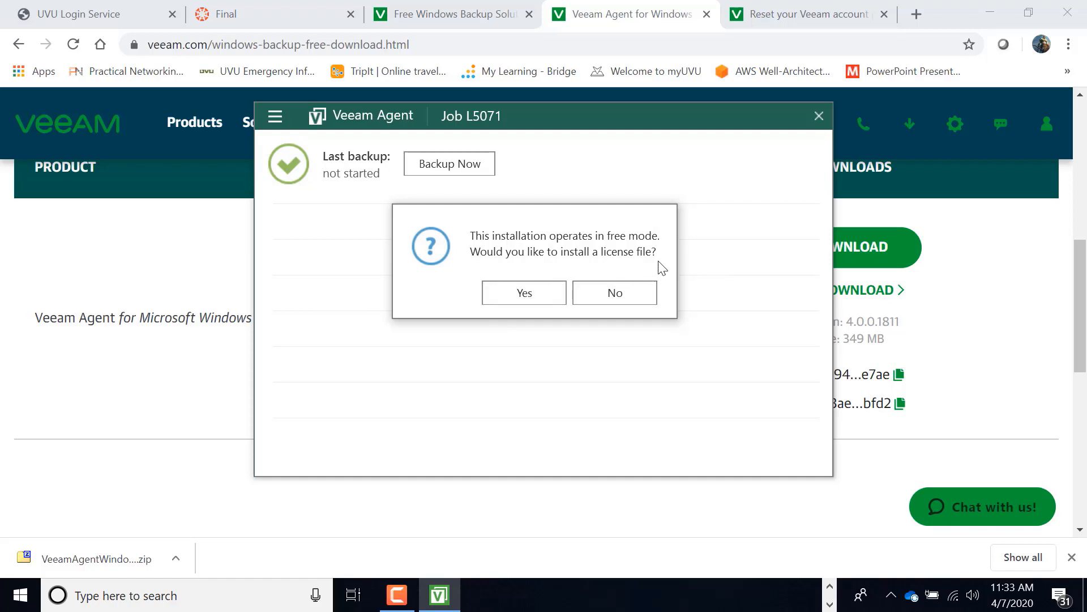
pyautogui.click(615, 295)
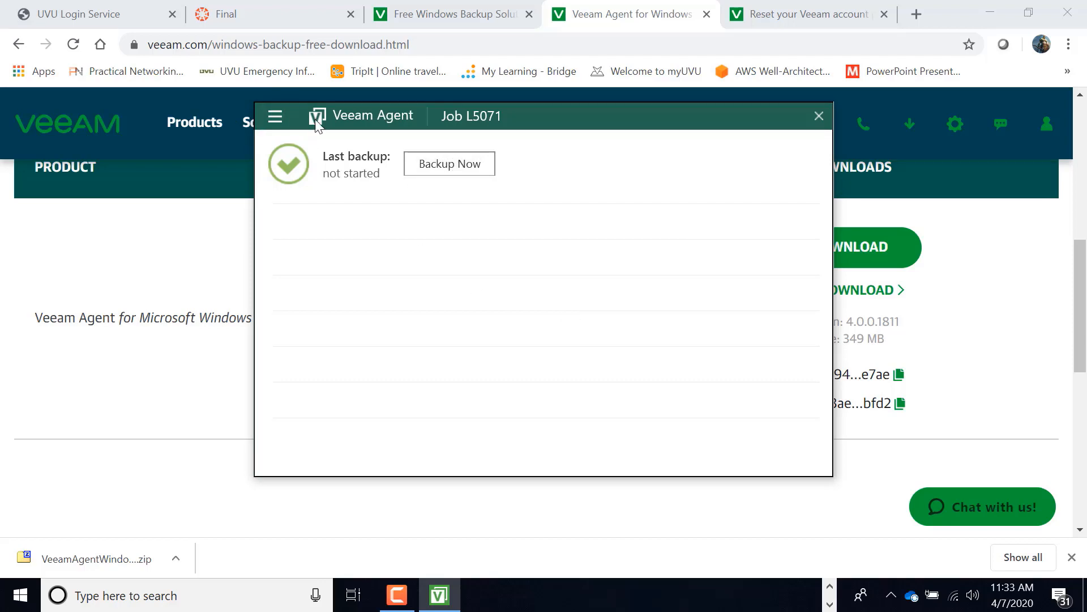
# Review the actions available for Job L5071 and start its backup immediately.
pyautogui.click(274, 117)
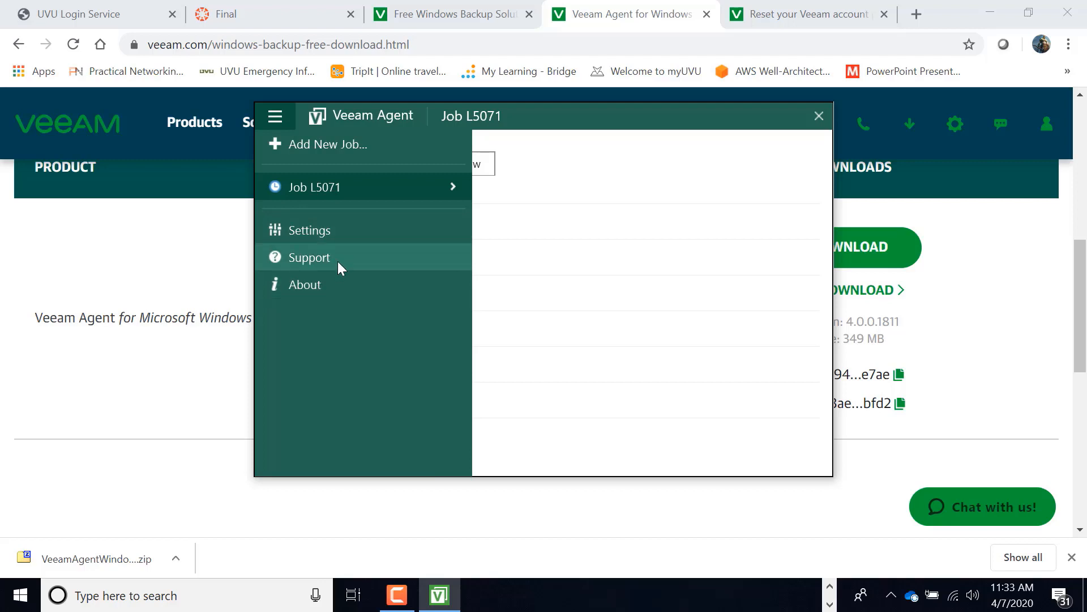
pyautogui.click(366, 191)
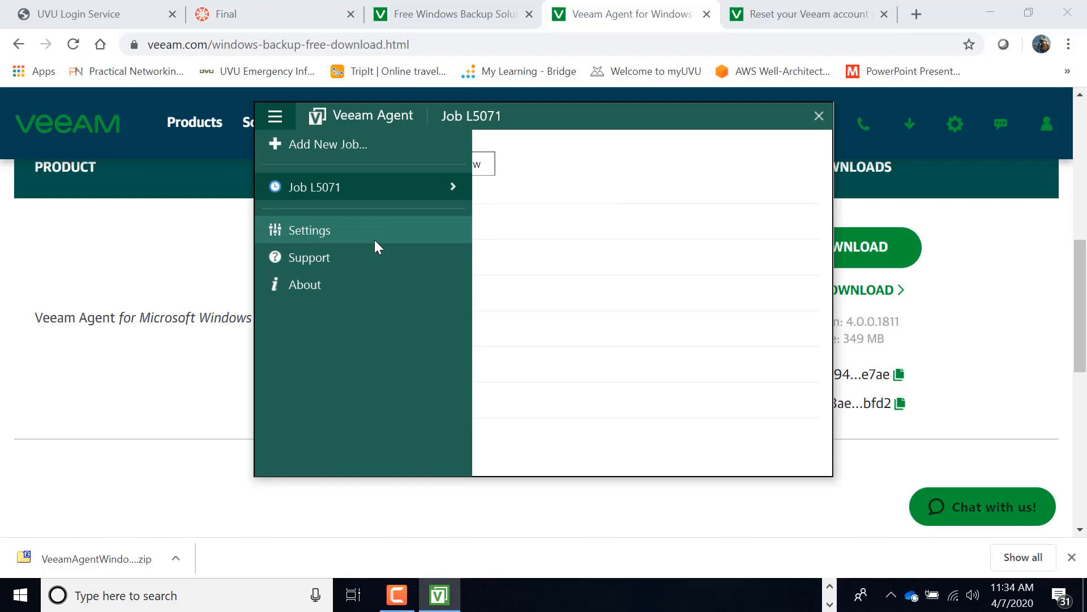
pyautogui.moveTo(369, 193)
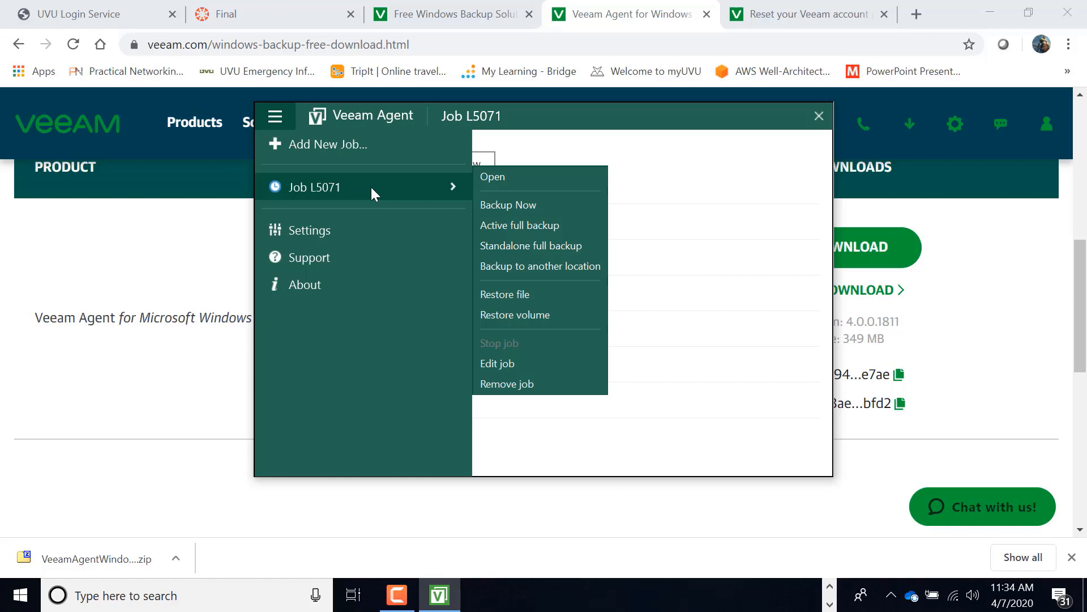
pyautogui.click(606, 176)
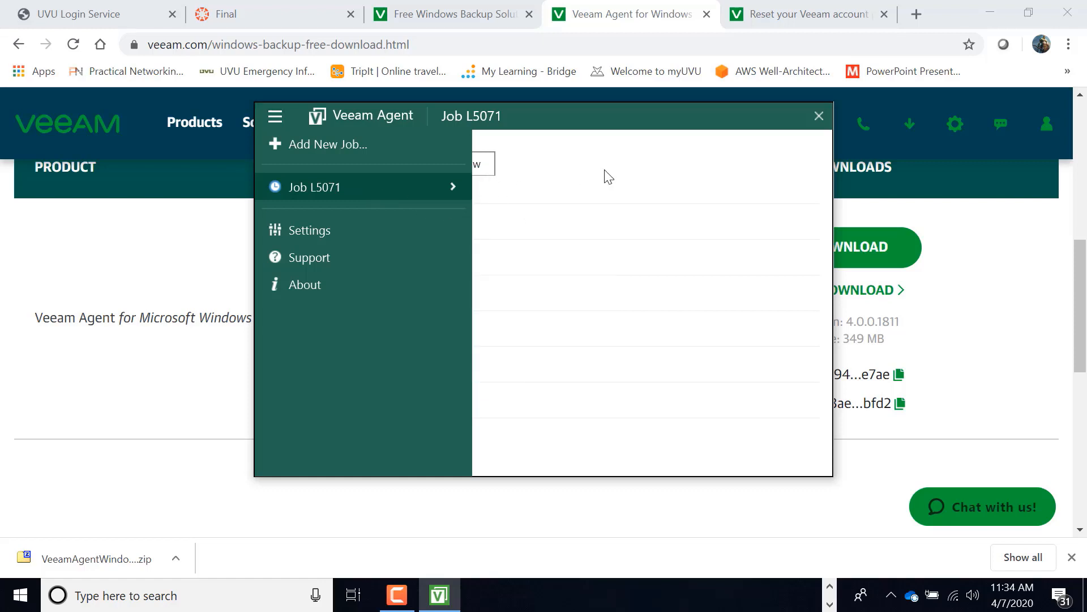
pyautogui.click(447, 163)
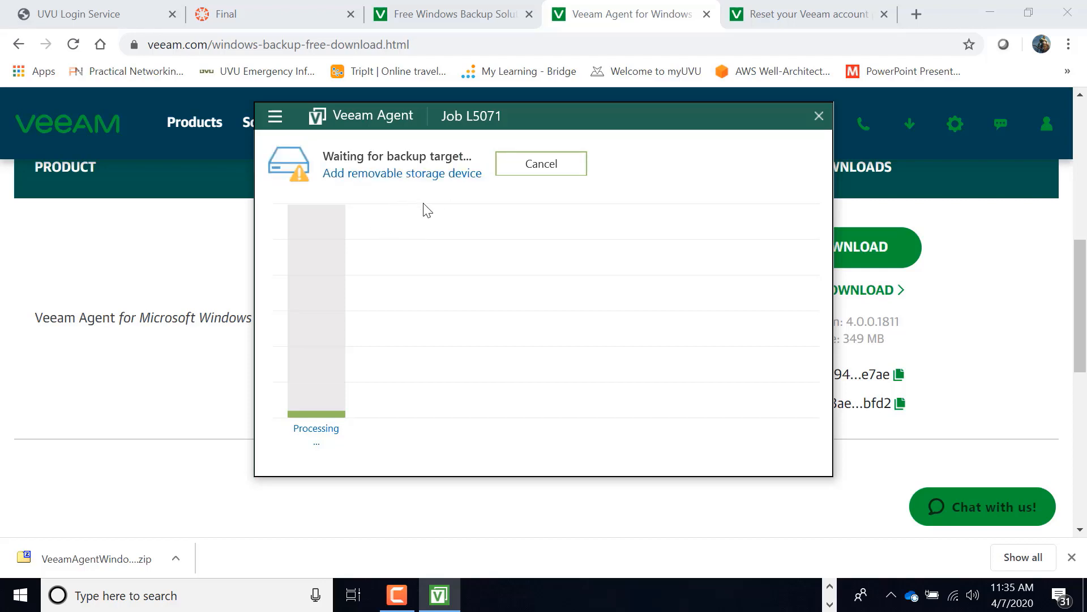
# Register the 930 GB Seagate FreeAgent Go USB Device, volume E:\, as a removable backup storage device and close Veeam Agent.
pyautogui.click(350, 176)
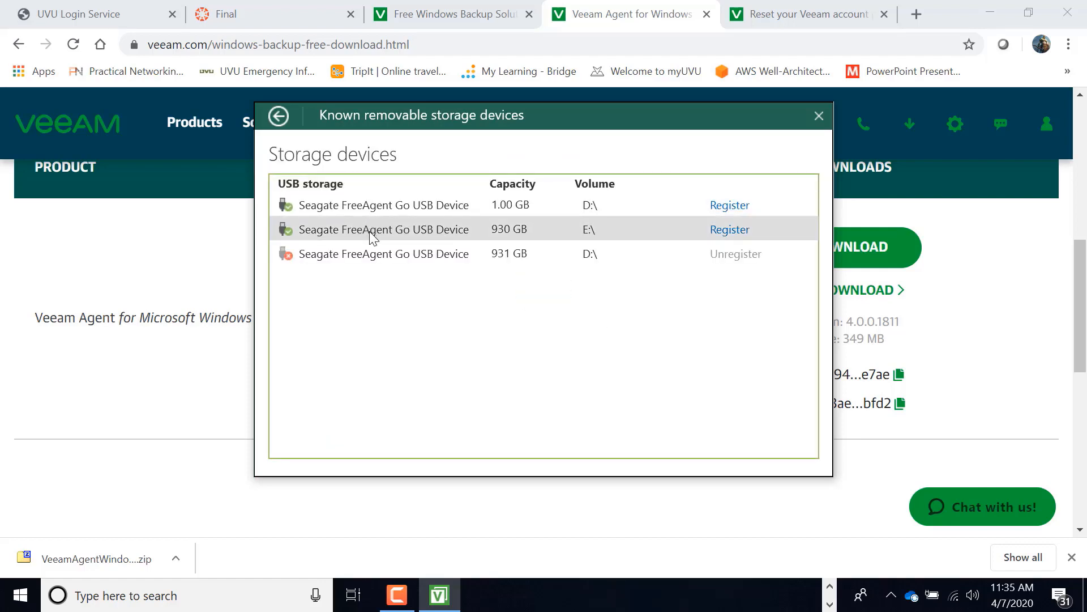
pyautogui.click(371, 235)
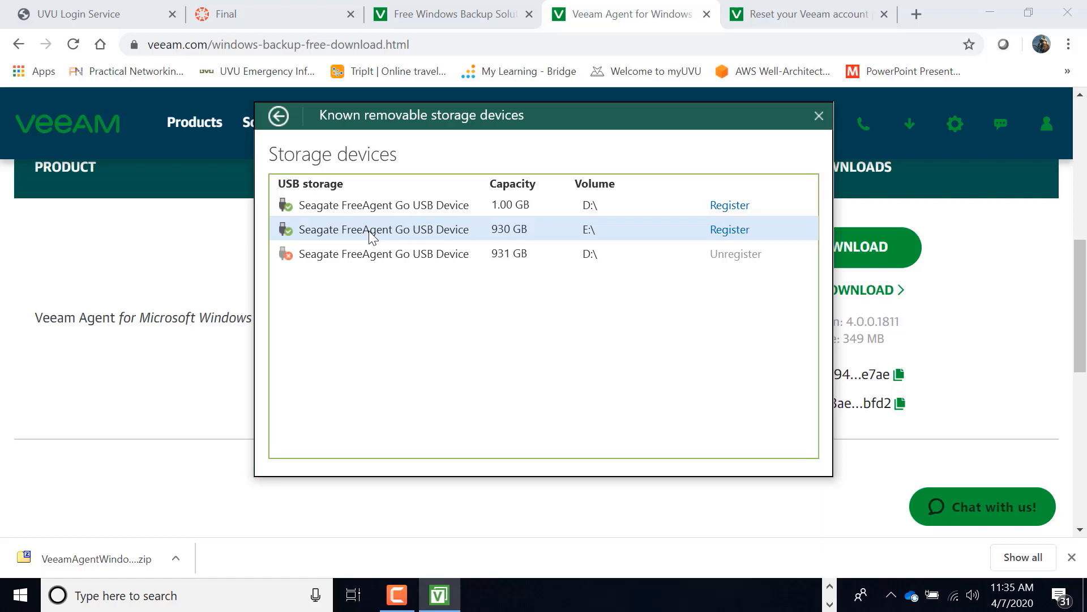
pyautogui.click(411, 259)
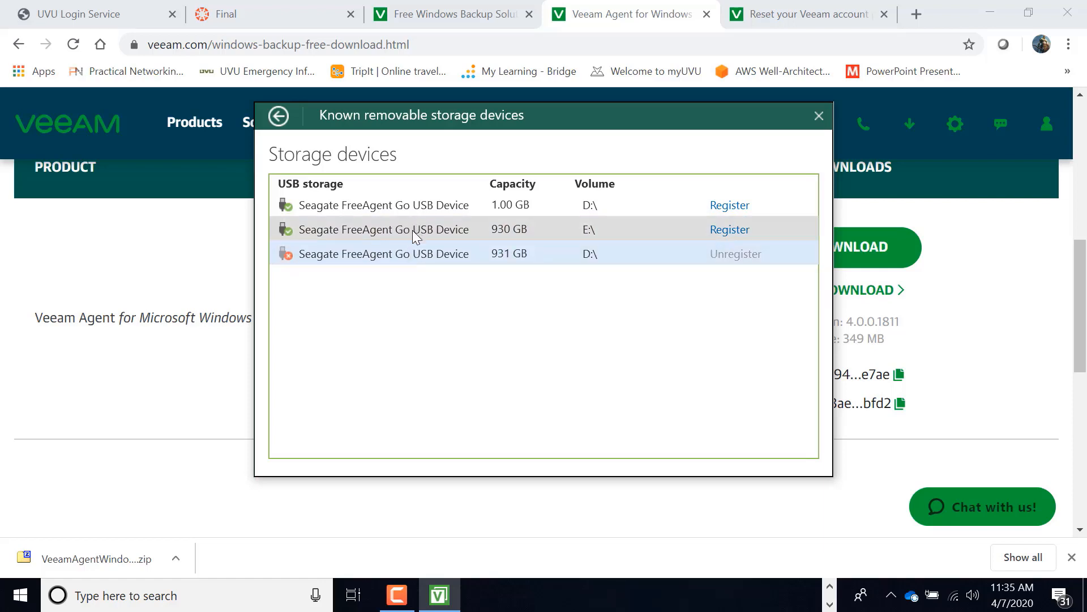
pyautogui.click(413, 230)
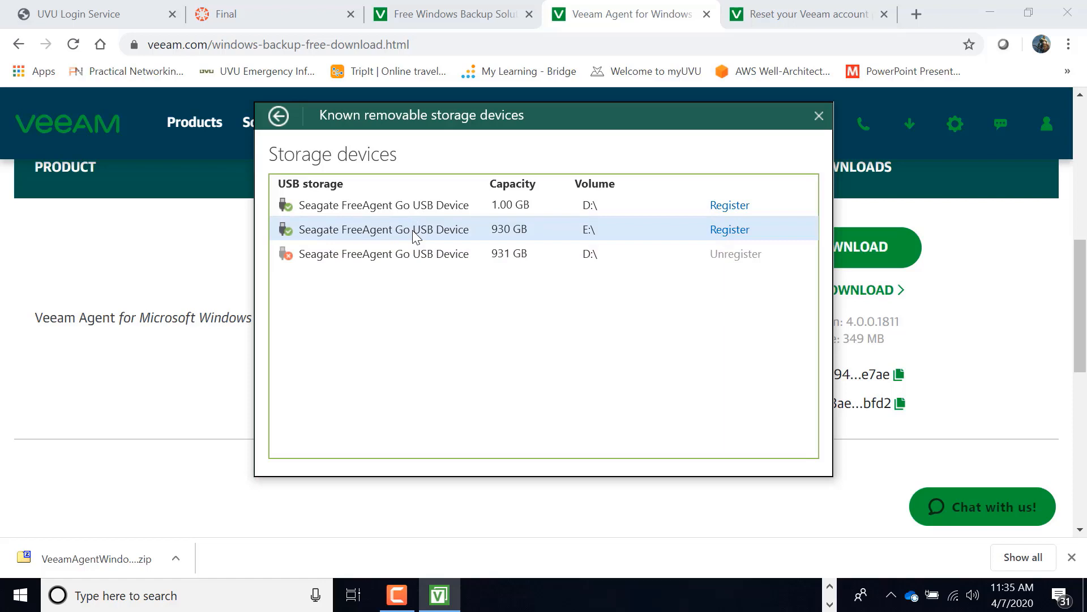
pyautogui.click(731, 230)
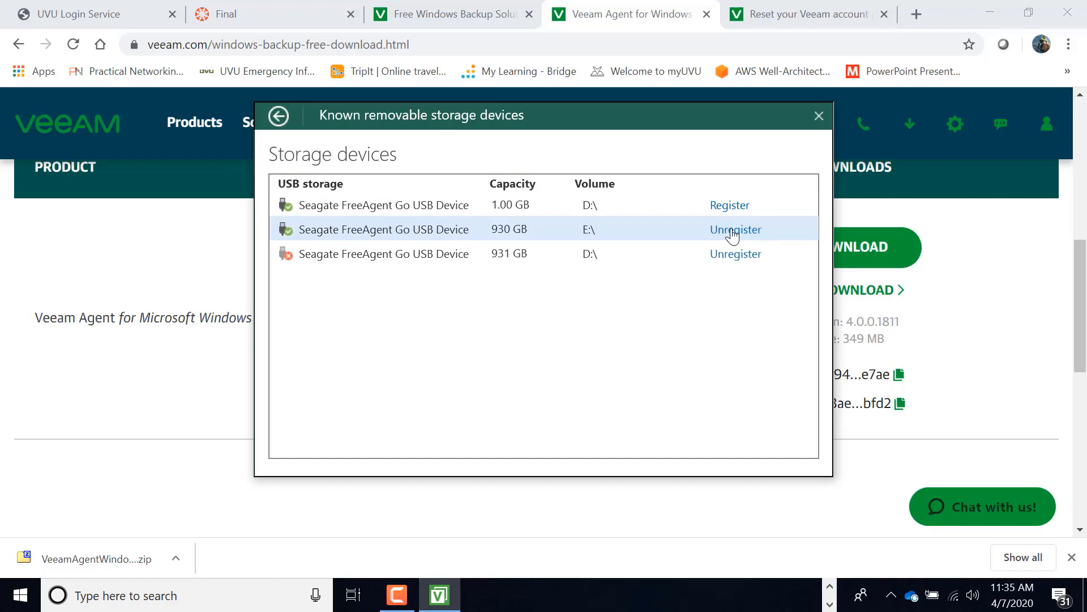
pyautogui.click(820, 116)
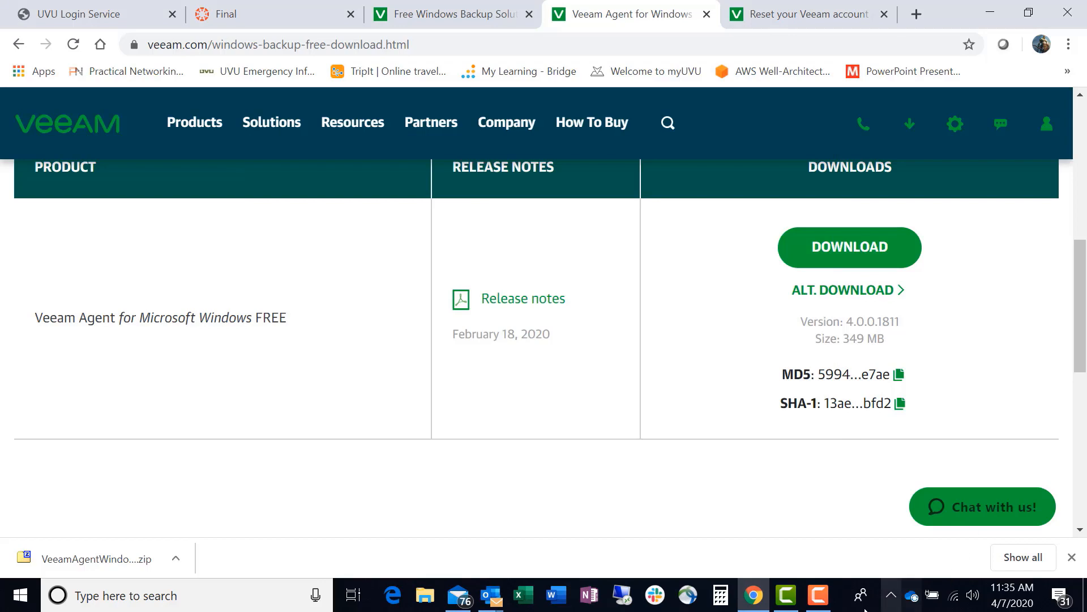
# Try to open the backup configuration of the running Veeam Agent.
pyautogui.click(892, 596)
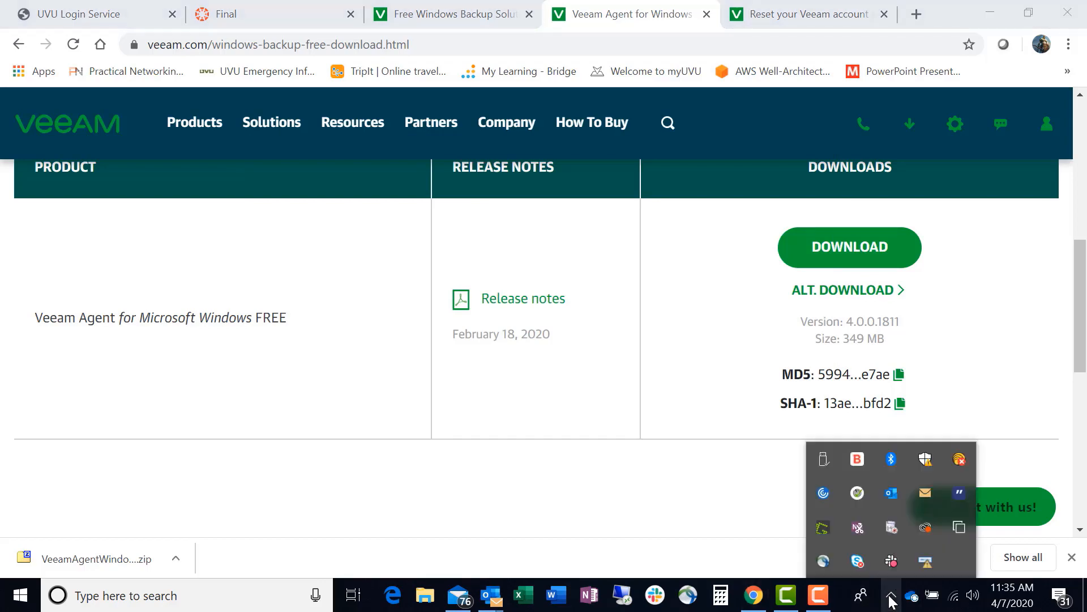
pyautogui.rightClick(926, 564)
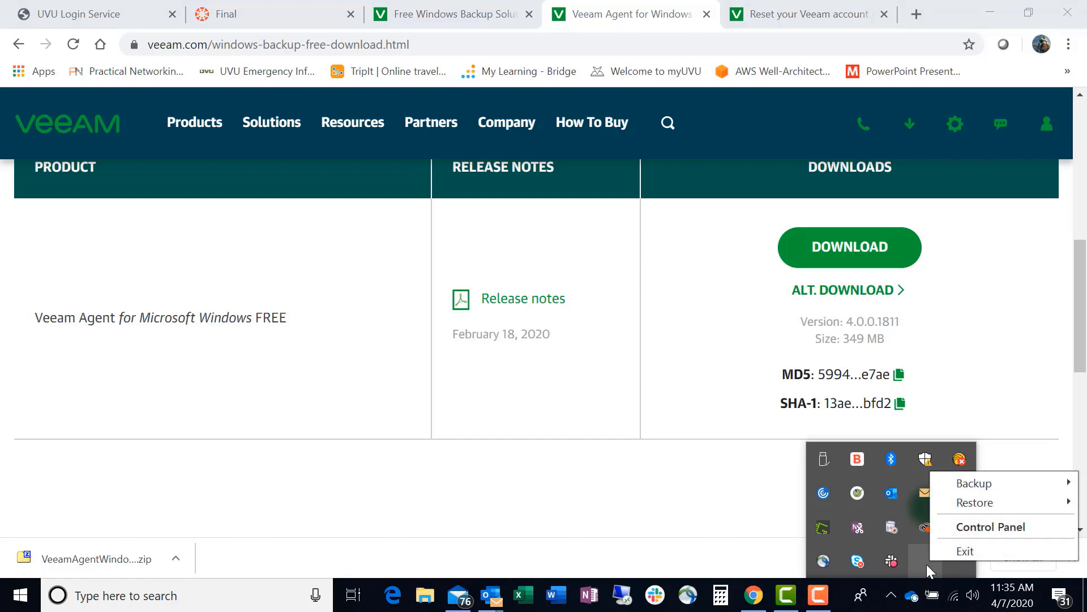
pyautogui.moveTo(988, 486)
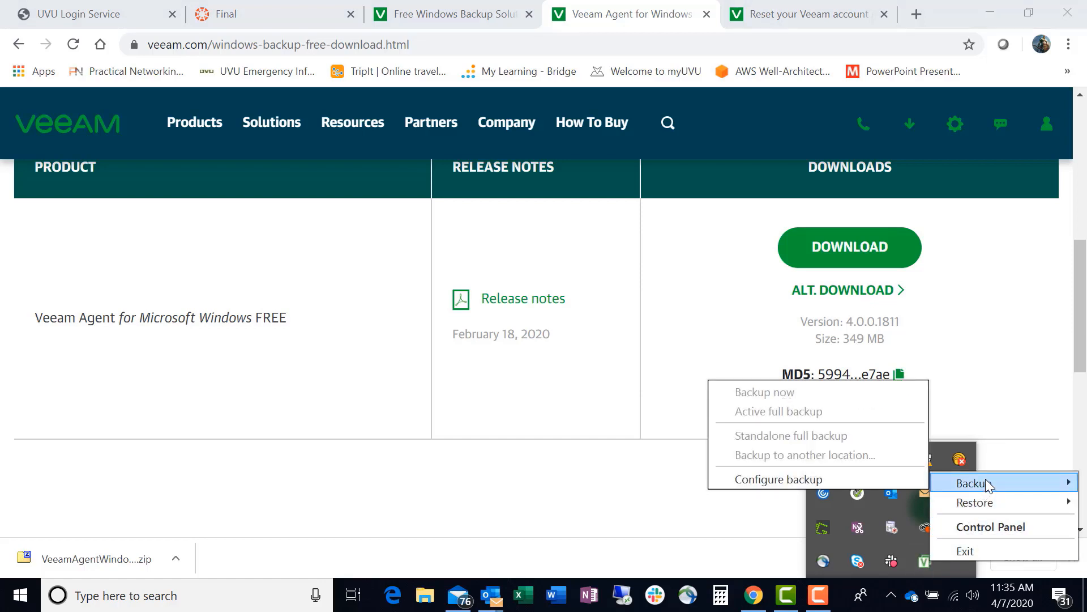
pyautogui.click(794, 477)
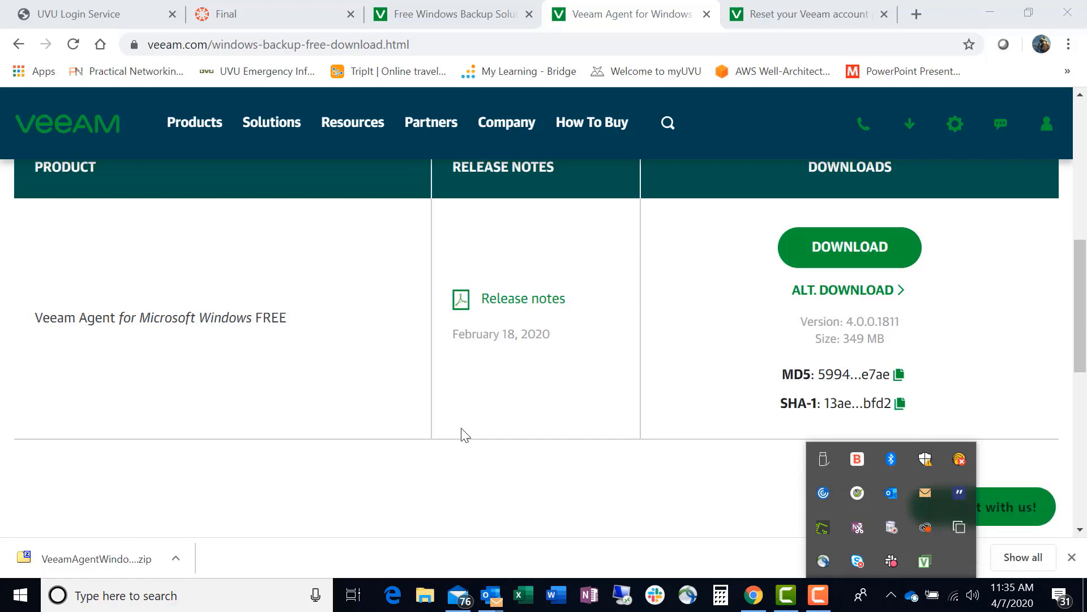
pyautogui.click(438, 403)
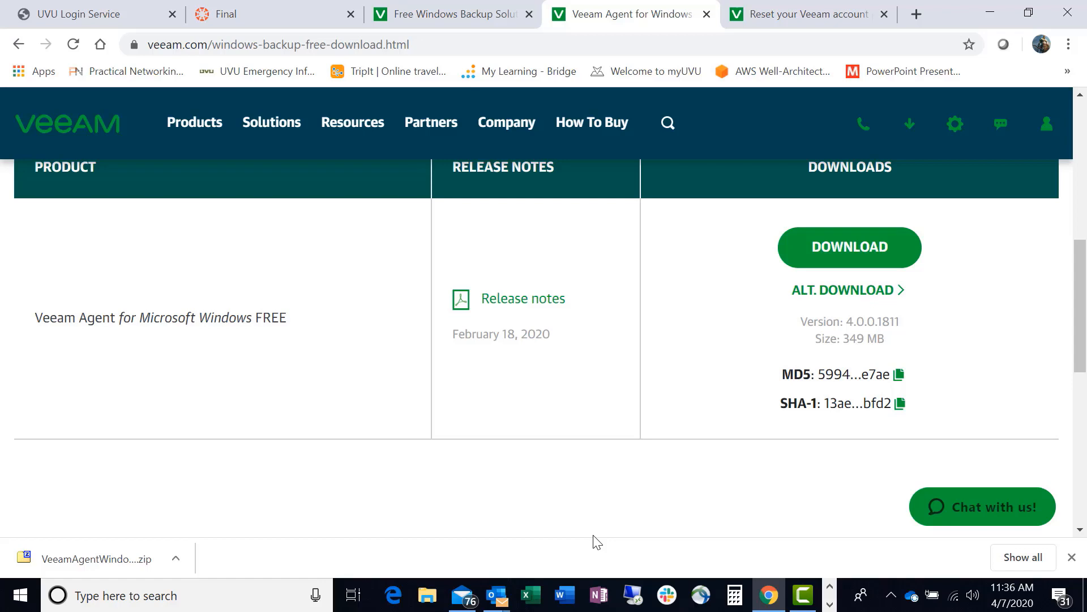
# Bring up the Edit Backup Job wizard and rename the job to the owner's first name followed by "Work Computer".
pyautogui.moveTo(594, 536); pyautogui.dragTo(855, 593)
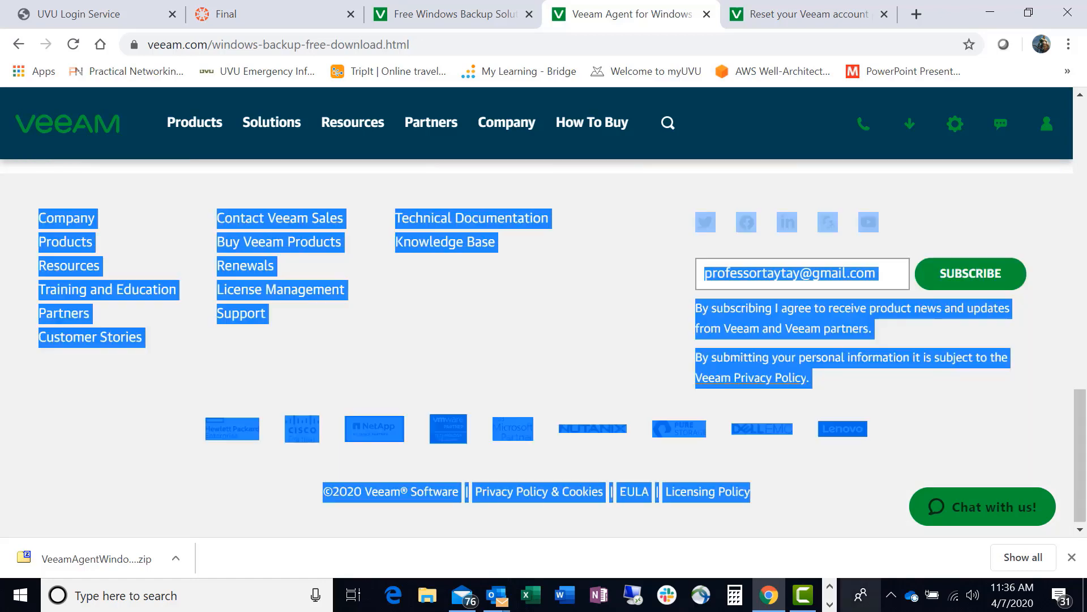
pyautogui.click(762, 486)
pyautogui.click(830, 603)
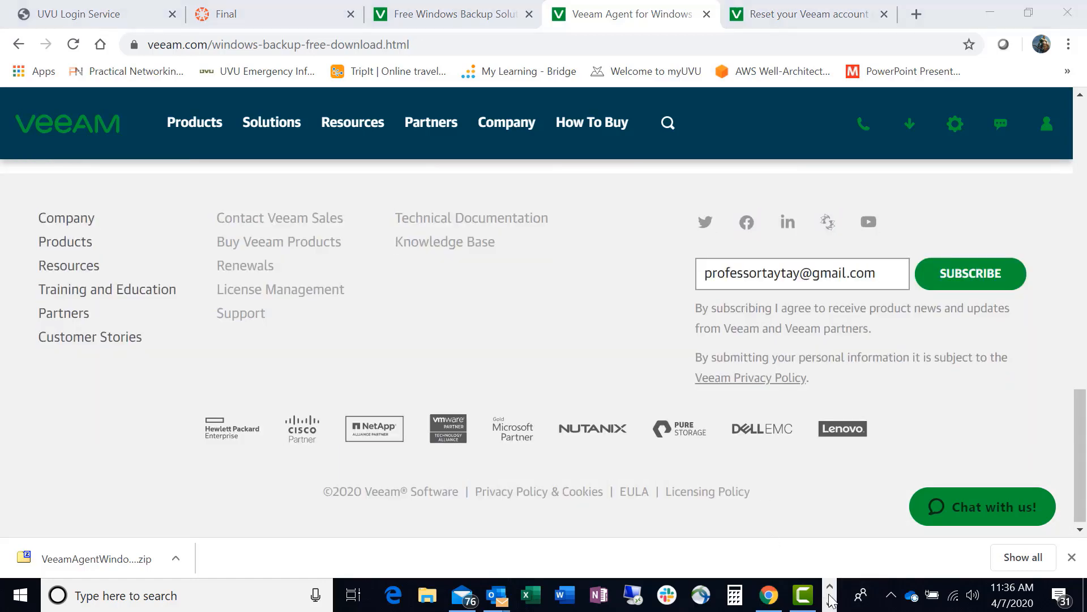
pyautogui.click(831, 604)
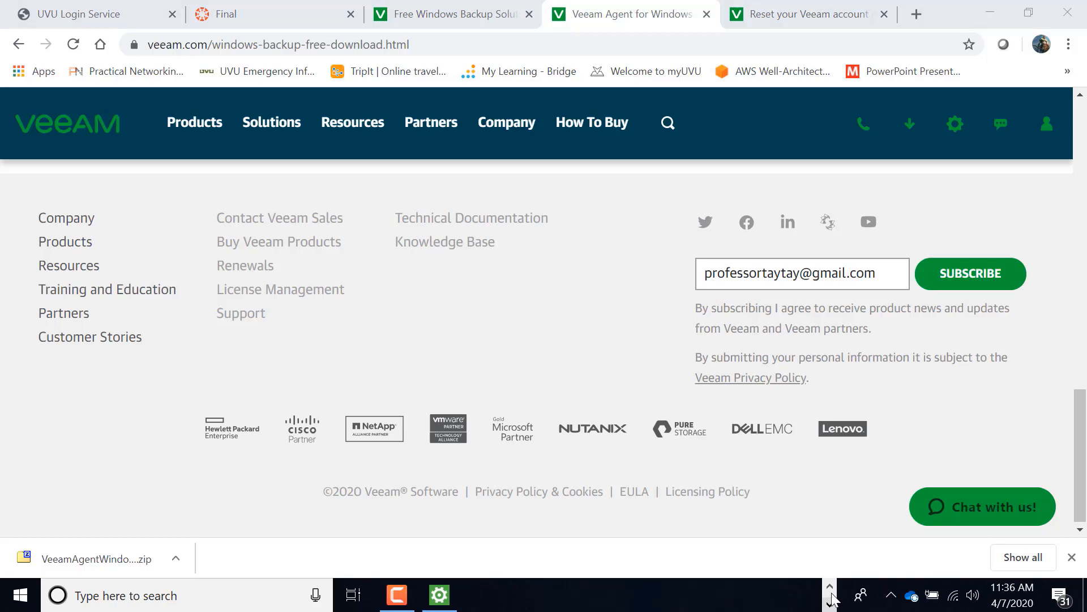
pyautogui.click(441, 597)
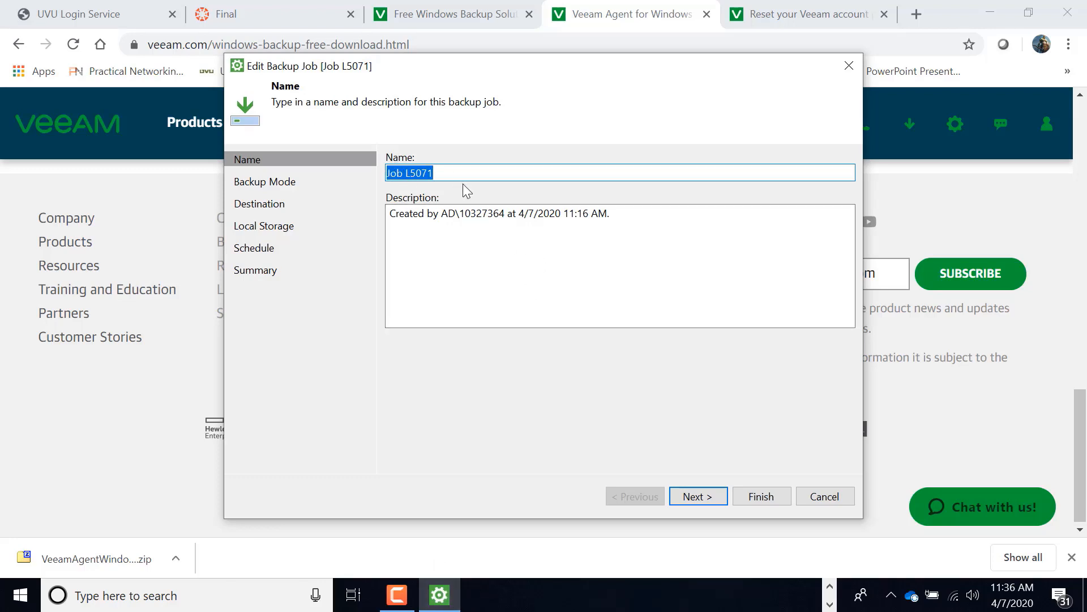
pyautogui.write('Troy')
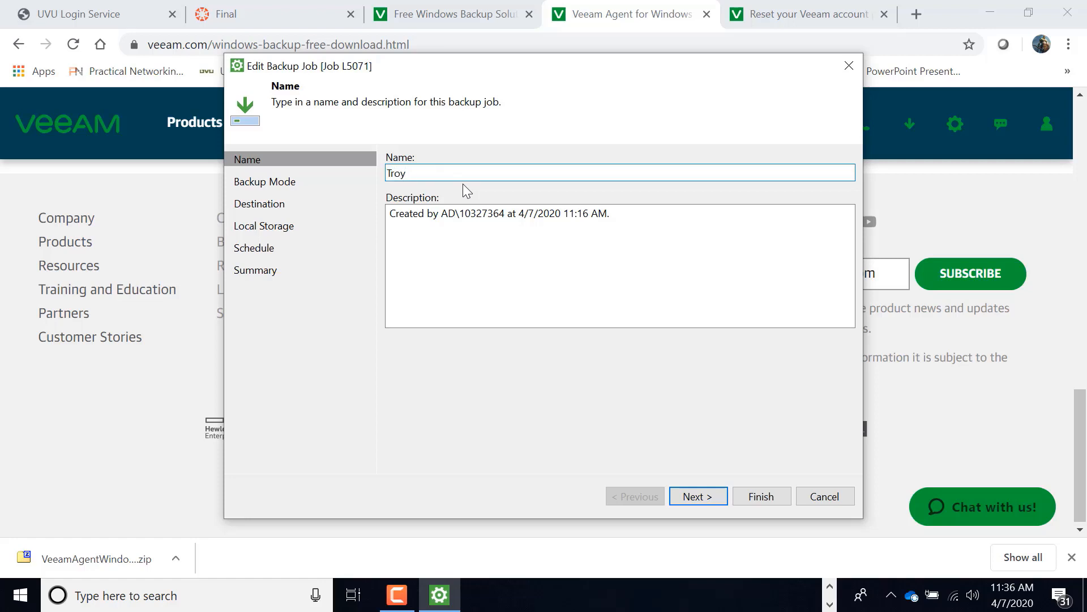
pyautogui.write(' Work Computer')
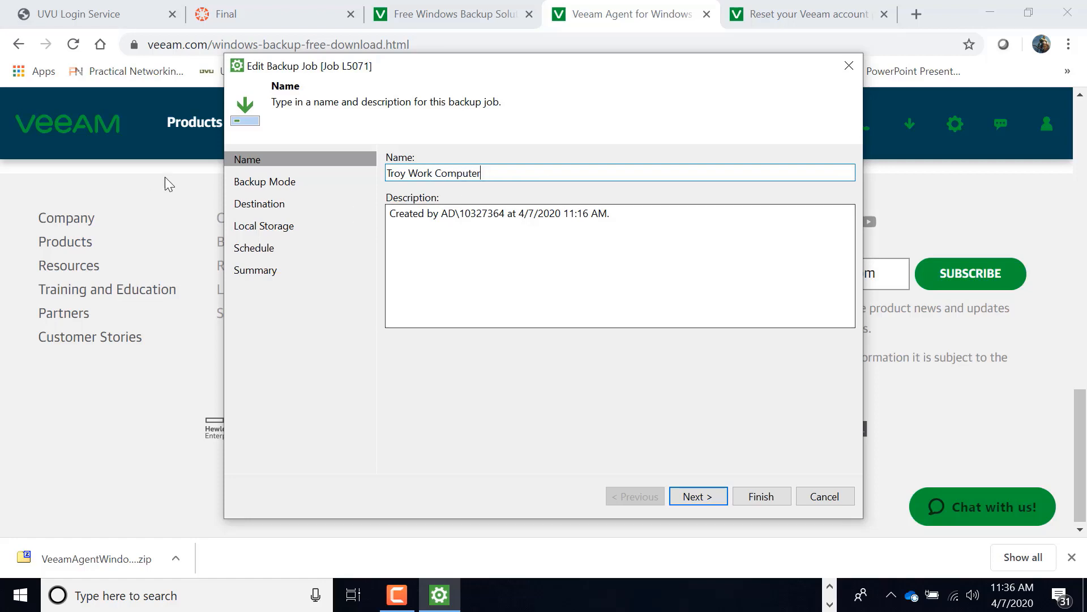
pyautogui.click(701, 497)
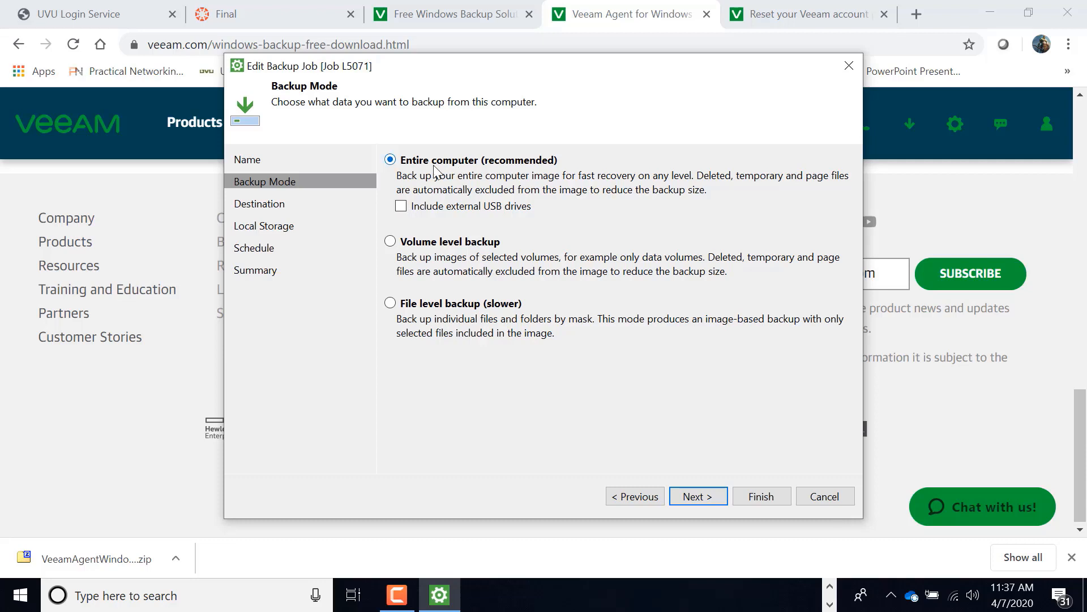
# Accept Entire computer as the backup mode and local storage on Local Disk (E:) as the destination.
pyautogui.click(701, 499)
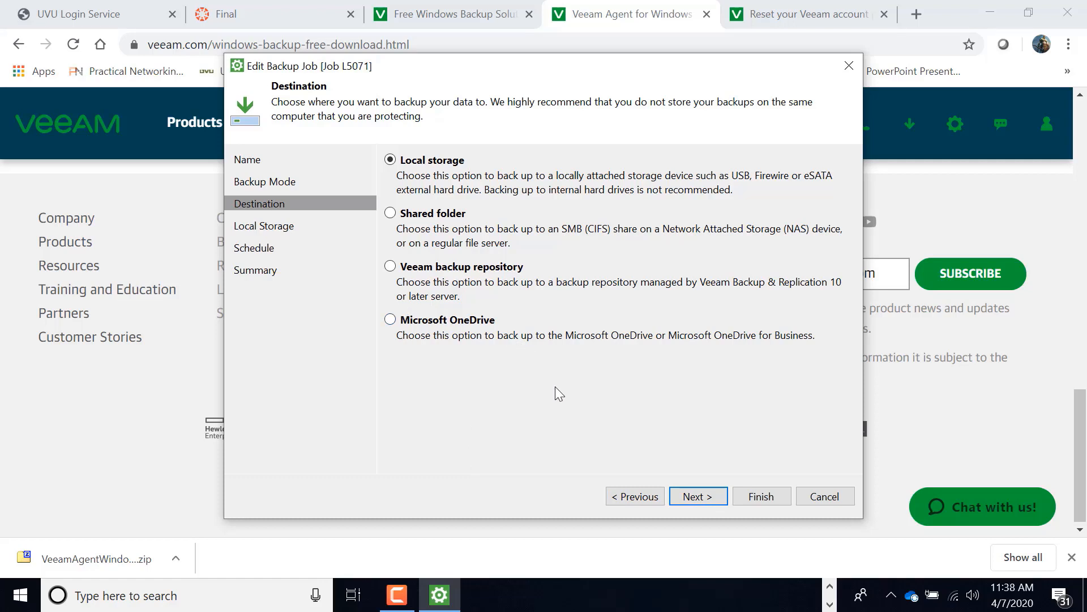
pyautogui.click(700, 502)
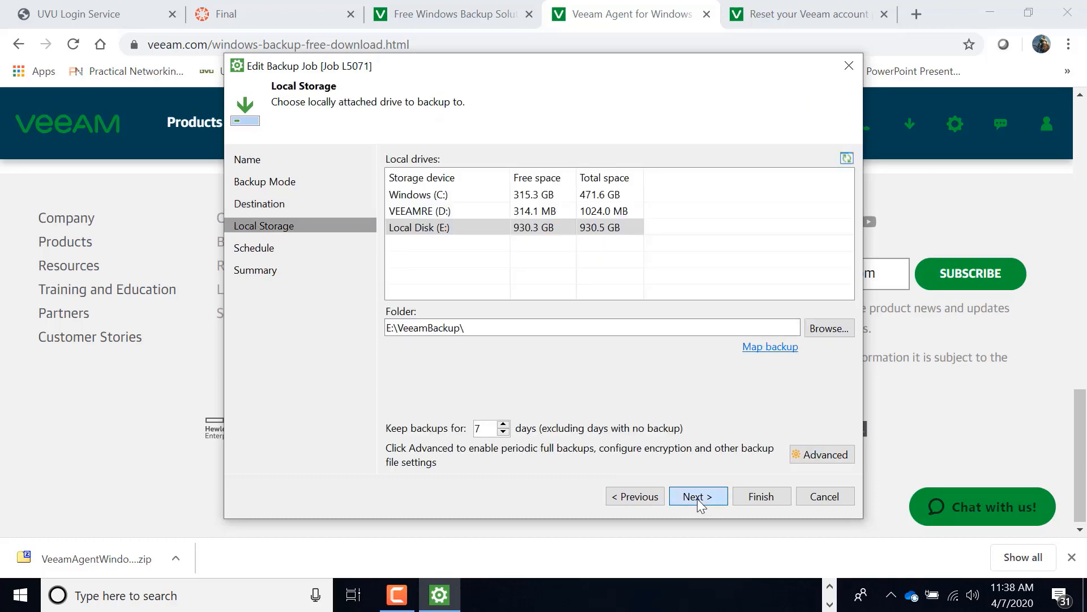
pyautogui.click(700, 502)
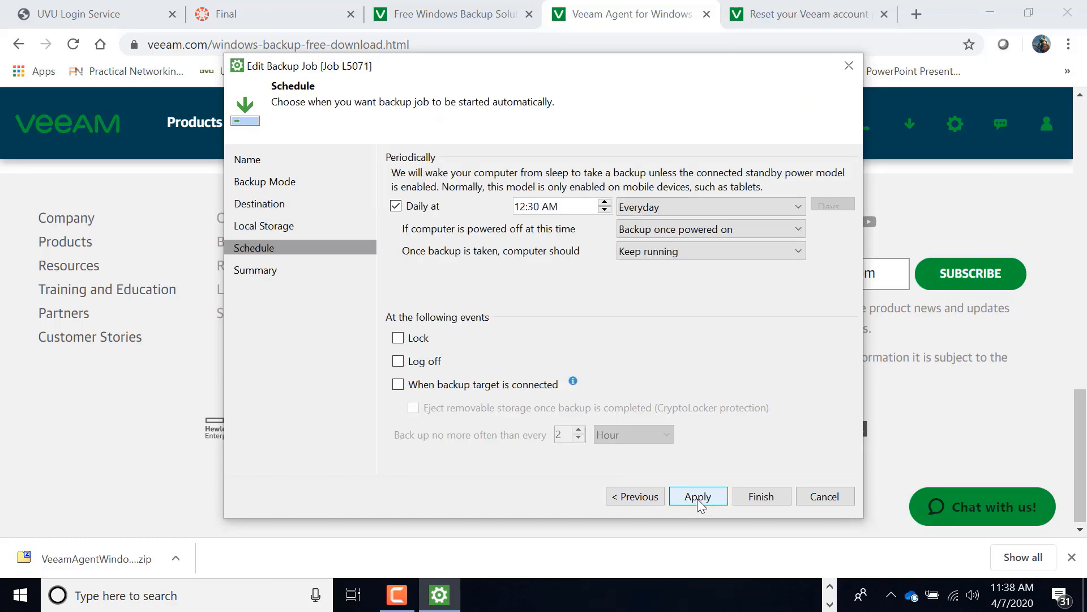
# Return to the local storage settings and set backups in E:\VeeamBackup\ to be kept for 14 days.
pyautogui.click(627, 495)
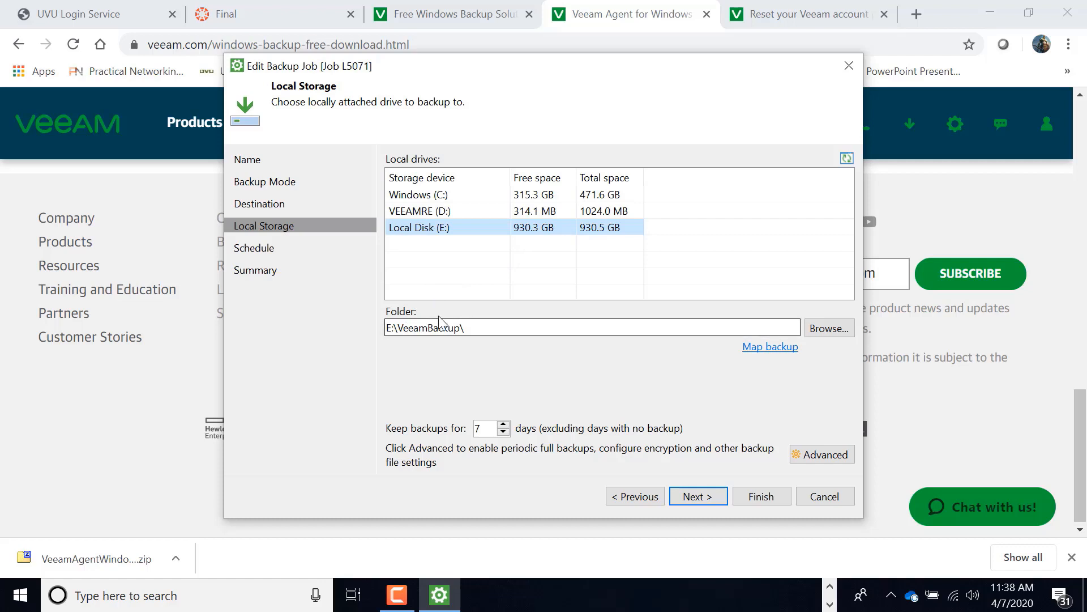
pyautogui.click(466, 327)
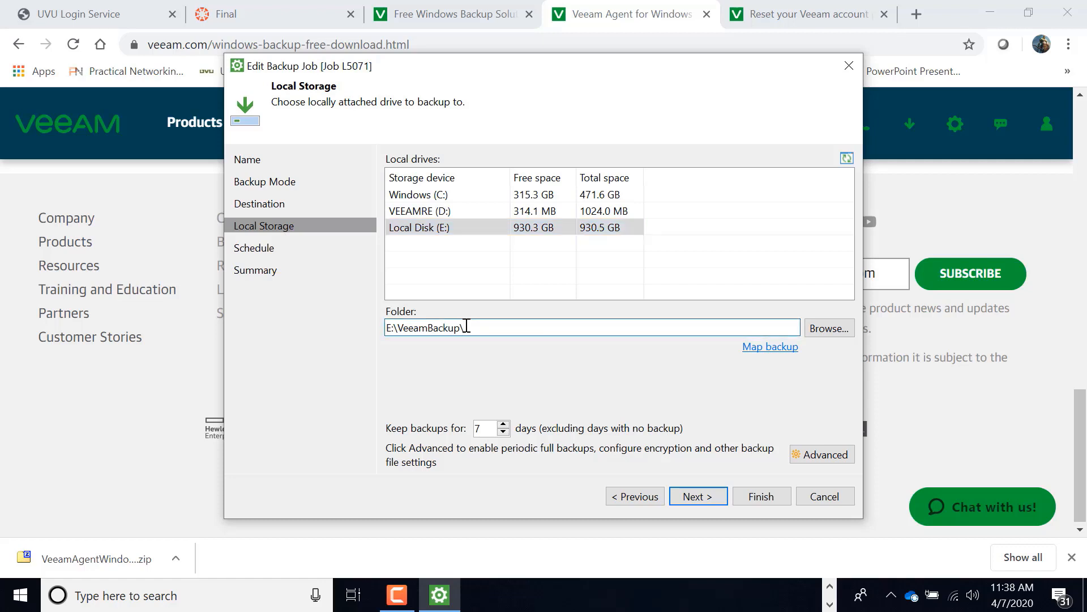
pyautogui.doubleClick(481, 428)
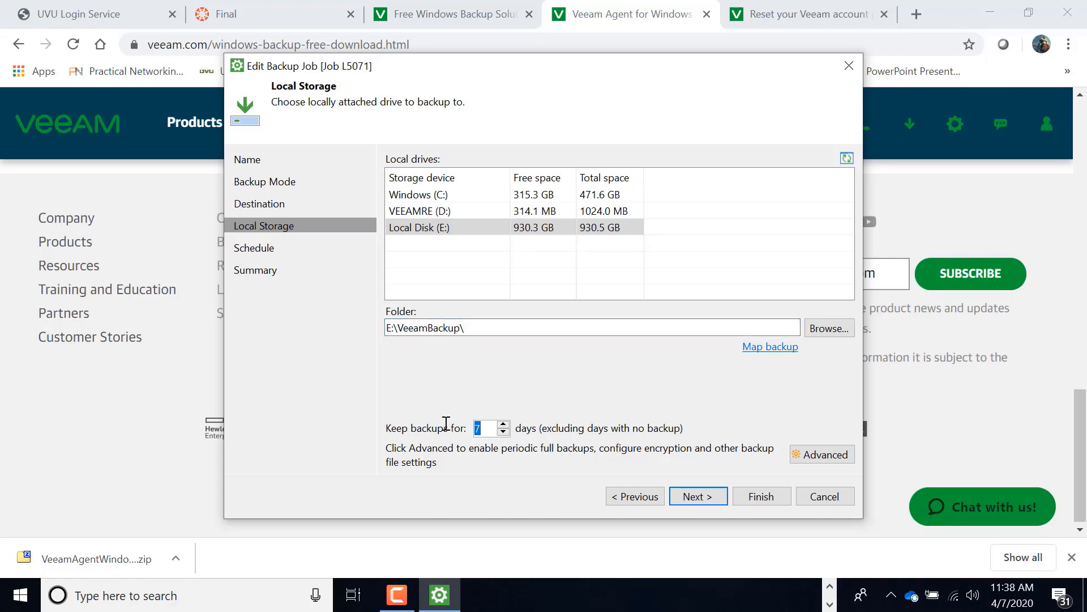
pyautogui.write('14')
pyautogui.click(700, 495)
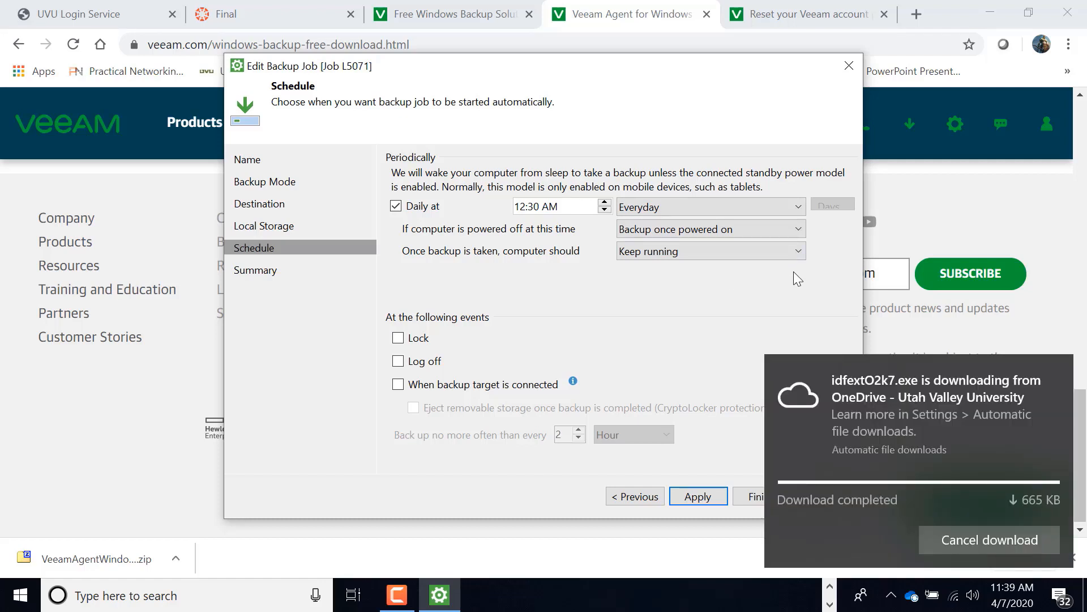
# Cancel the automatic OneDrive download for idfextO2k7.exe and block the app from future downloads.
pyautogui.click(994, 540)
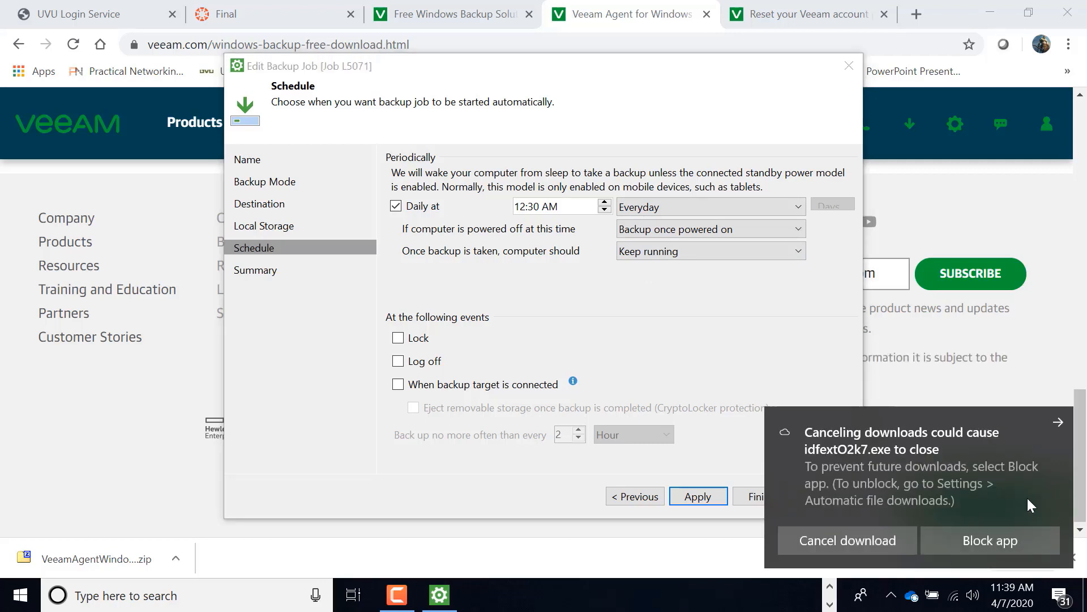
pyautogui.click(999, 542)
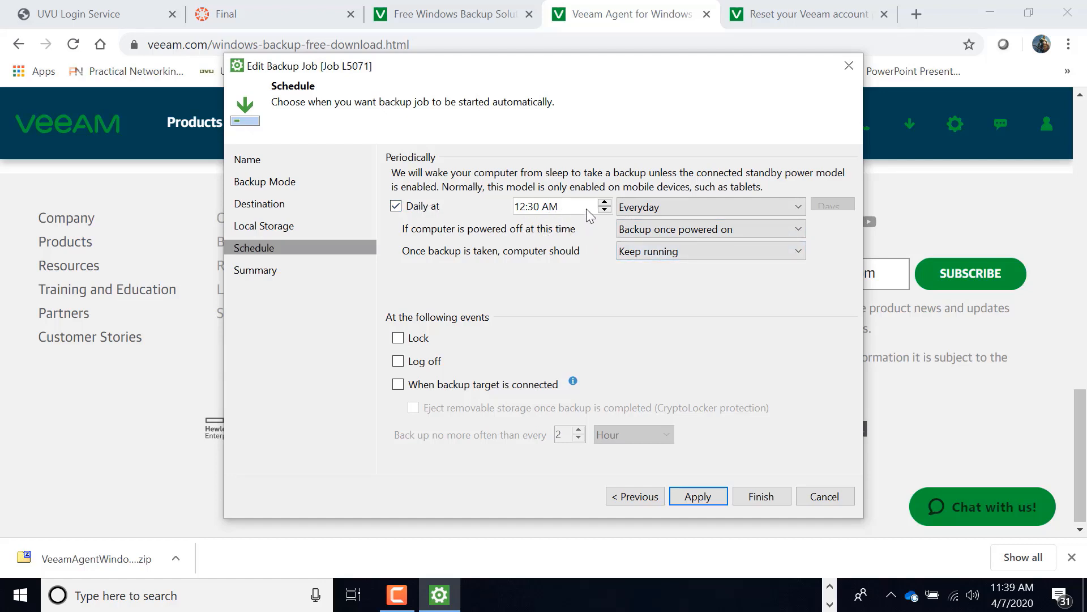
# Schedule the backup everyday at 12:30 AM and when the backup target is connected, no more often than every 12 hours.
pyautogui.click(799, 207)
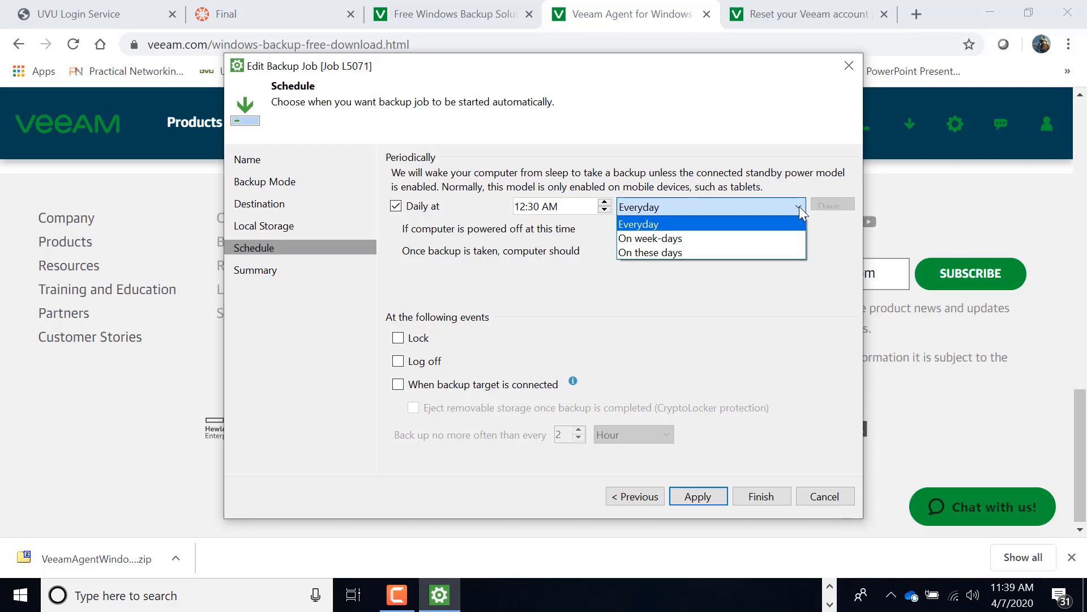
pyautogui.click(683, 223)
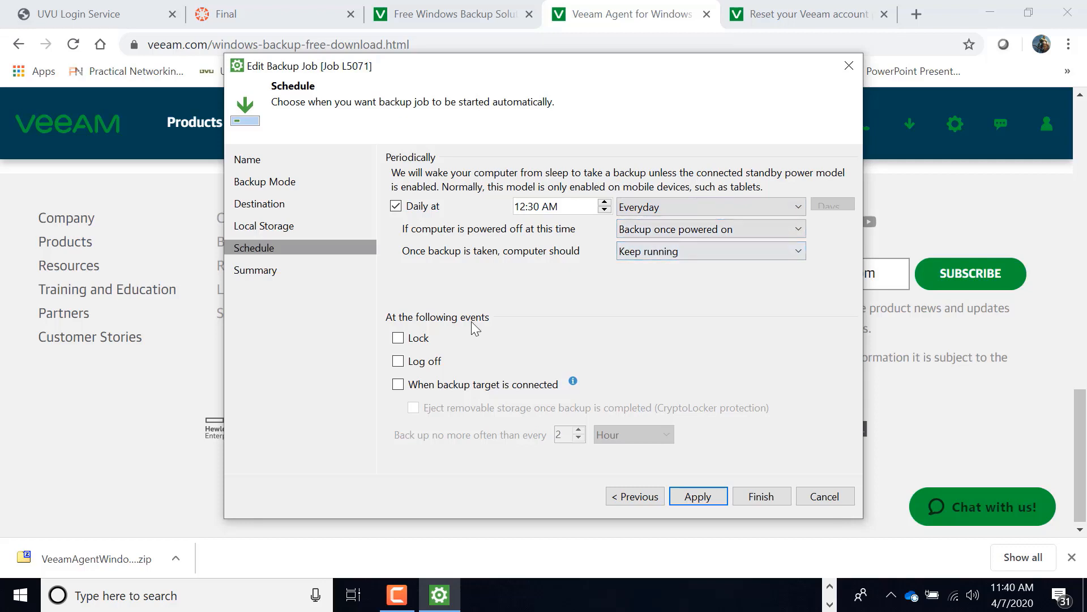
pyautogui.click(398, 385)
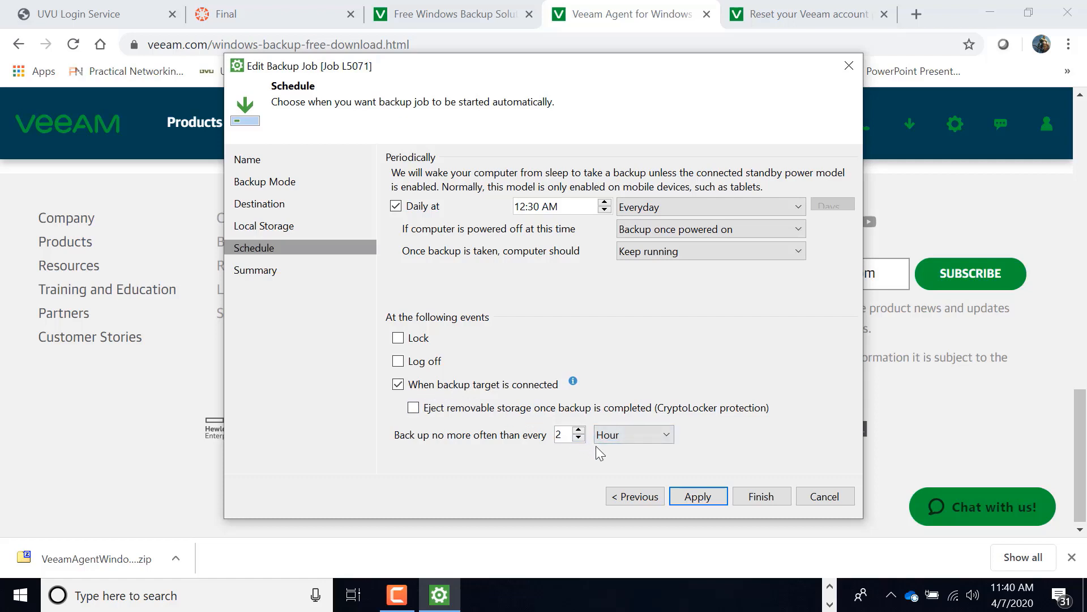
pyautogui.click(564, 434)
pyautogui.press('BackSpace')
pyautogui.write('12')
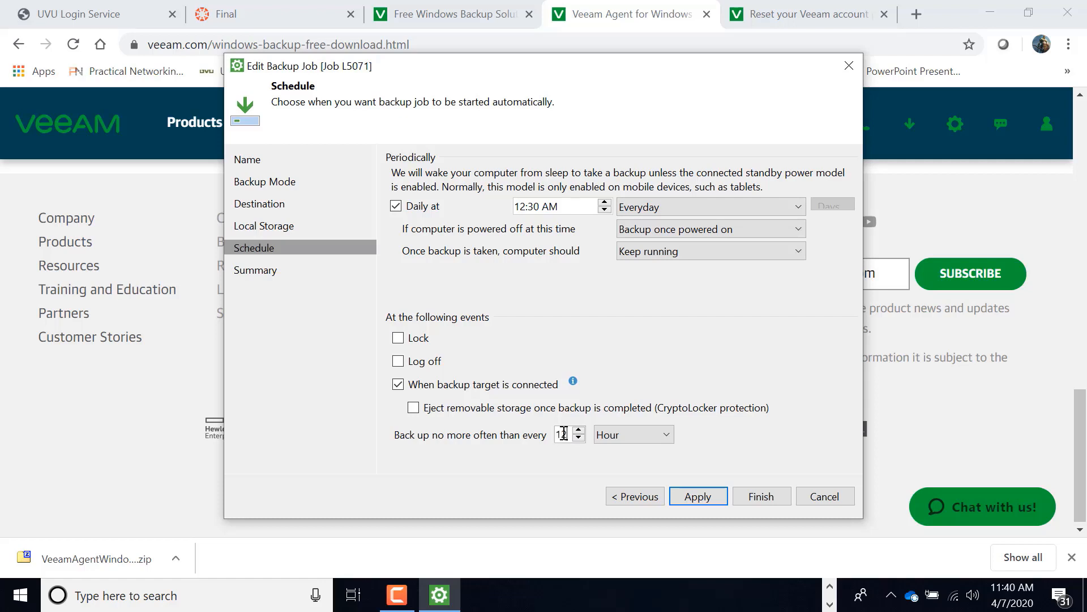
# Apply the schedule without allowing power plan changes, and finish the wizard with the job set to run immediately.
pyautogui.click(700, 497)
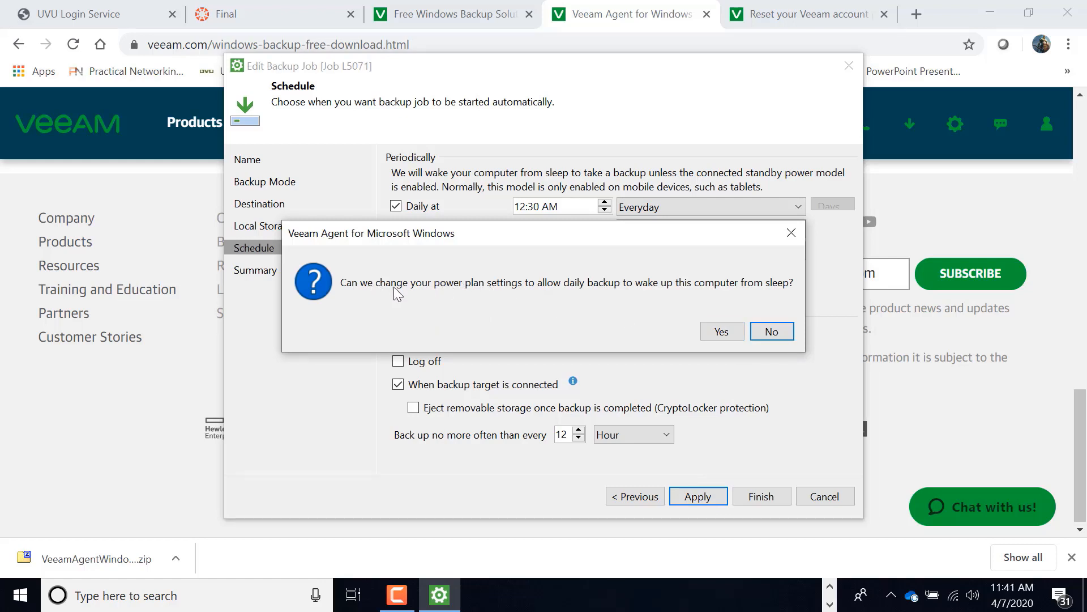
pyautogui.click(772, 332)
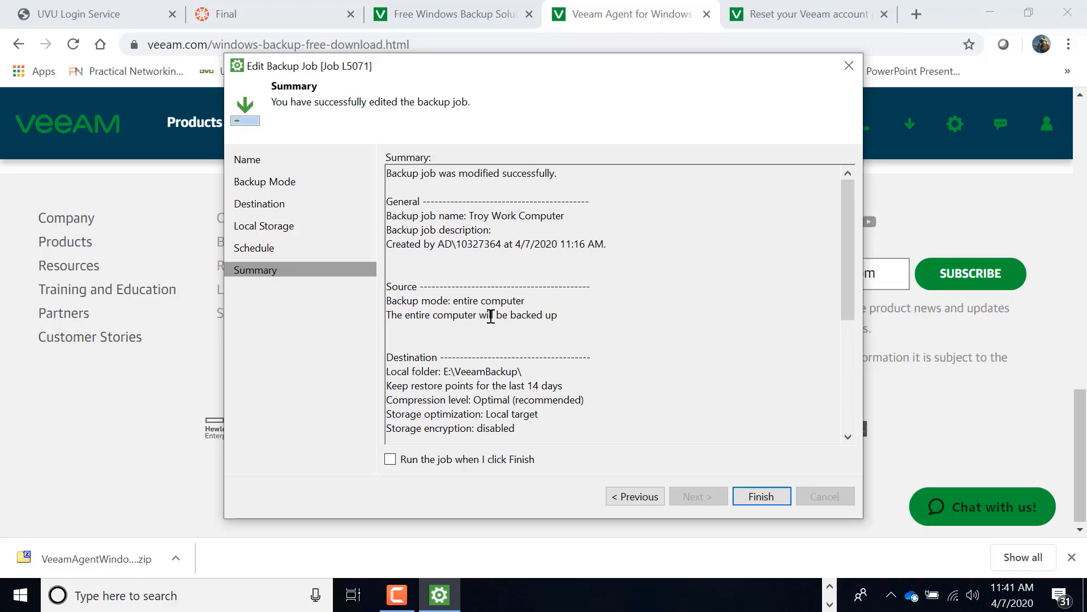
pyautogui.click(390, 460)
pyautogui.click(759, 496)
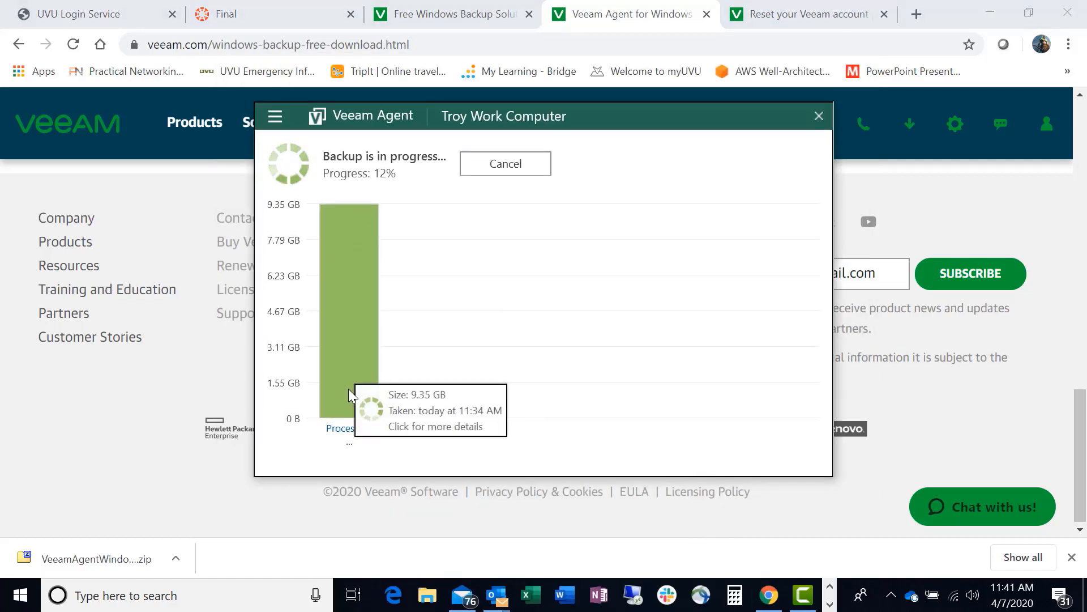
# Check the running backup's progress and show the hidden notification icons to locate Veeam Agent.
pyautogui.moveTo(352, 346)
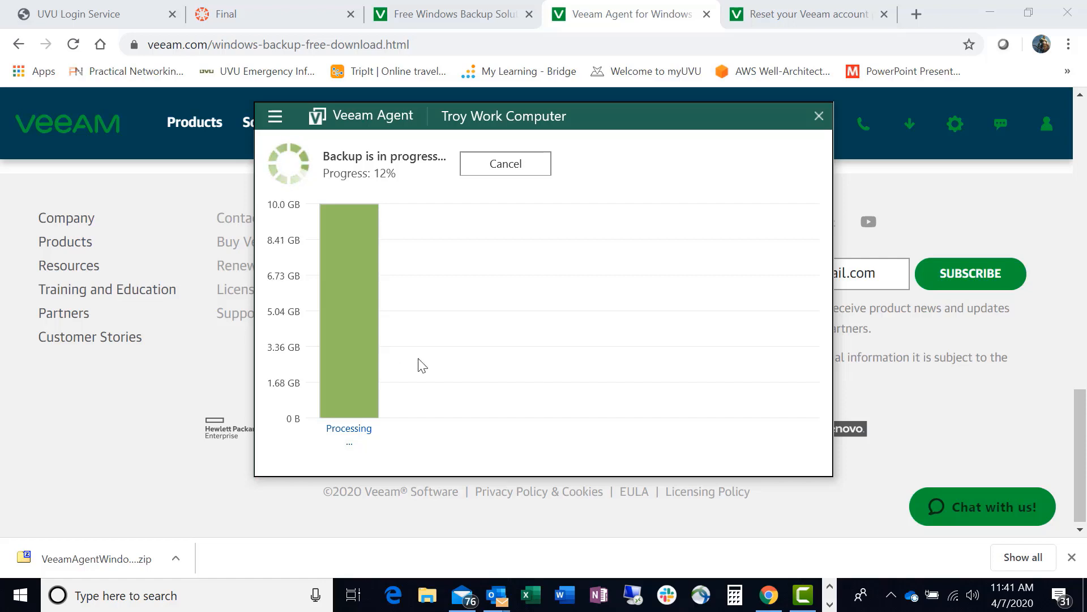
pyautogui.click(892, 596)
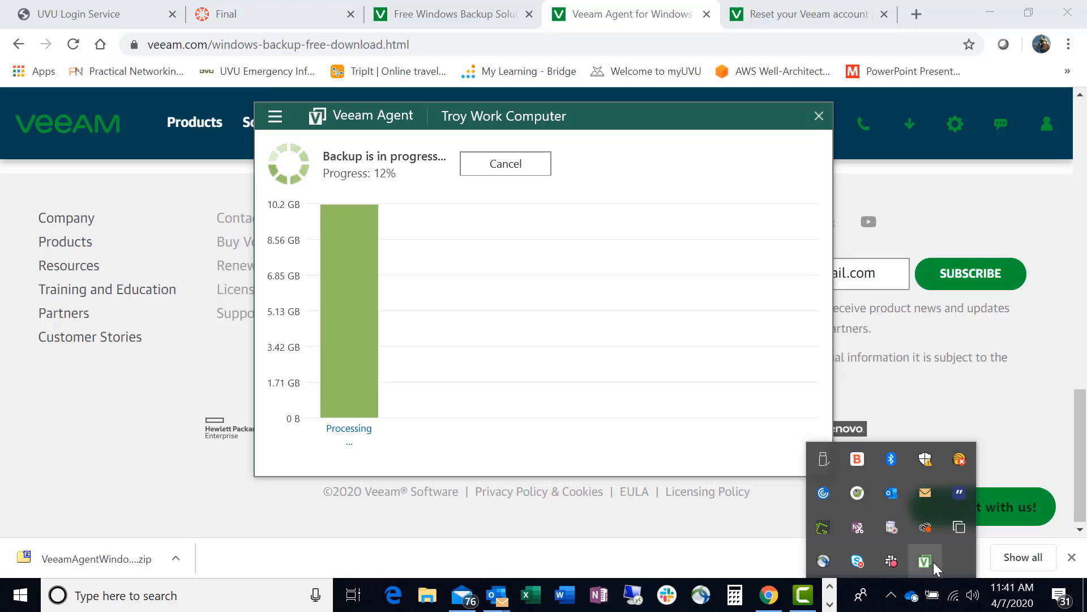
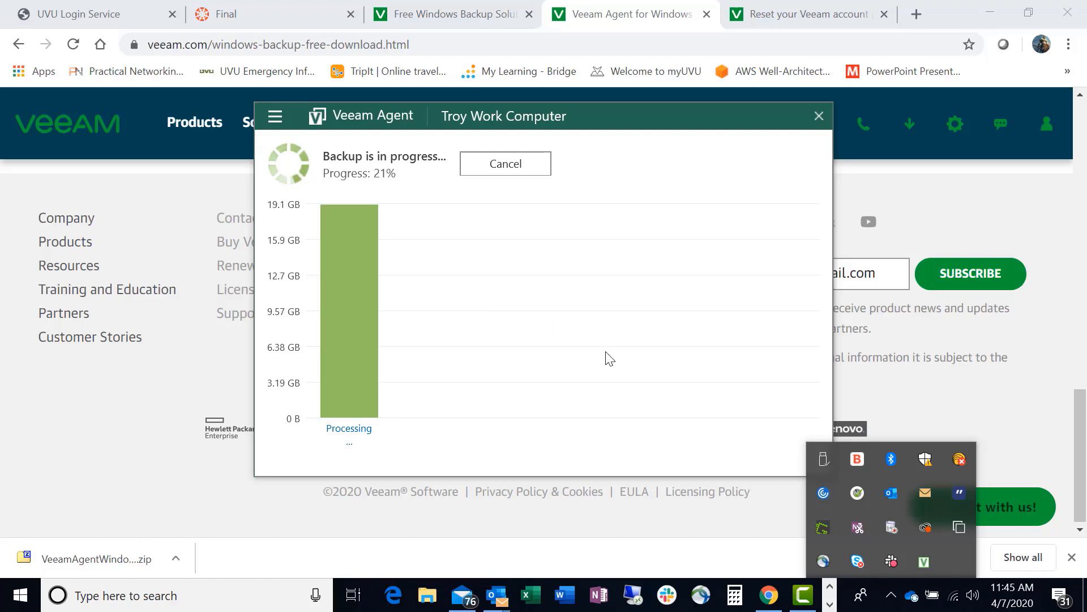
pyautogui.click(804, 597)
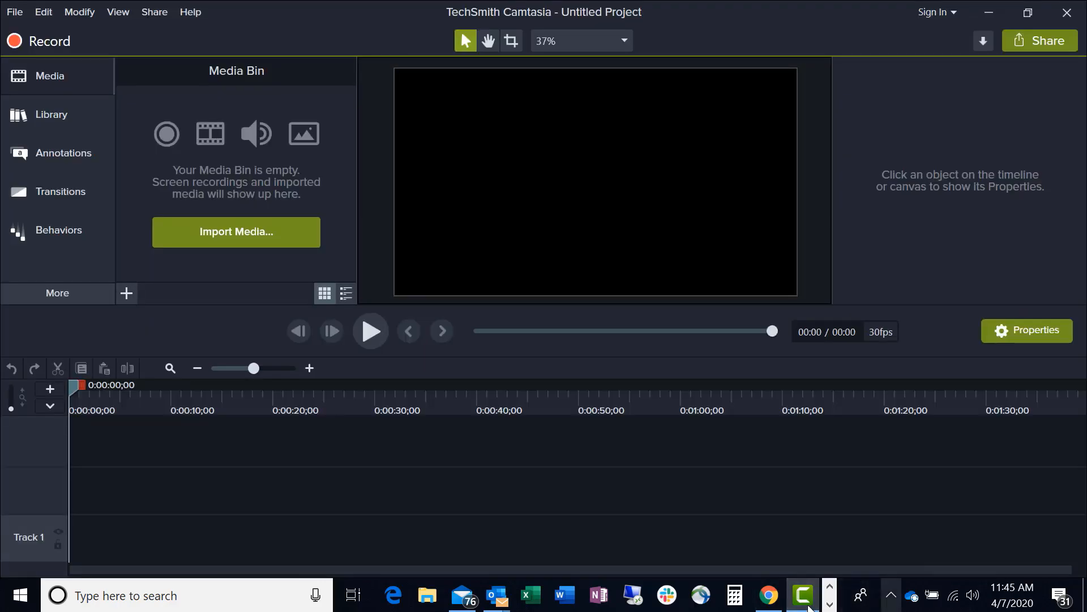
pyautogui.click(682, 599)
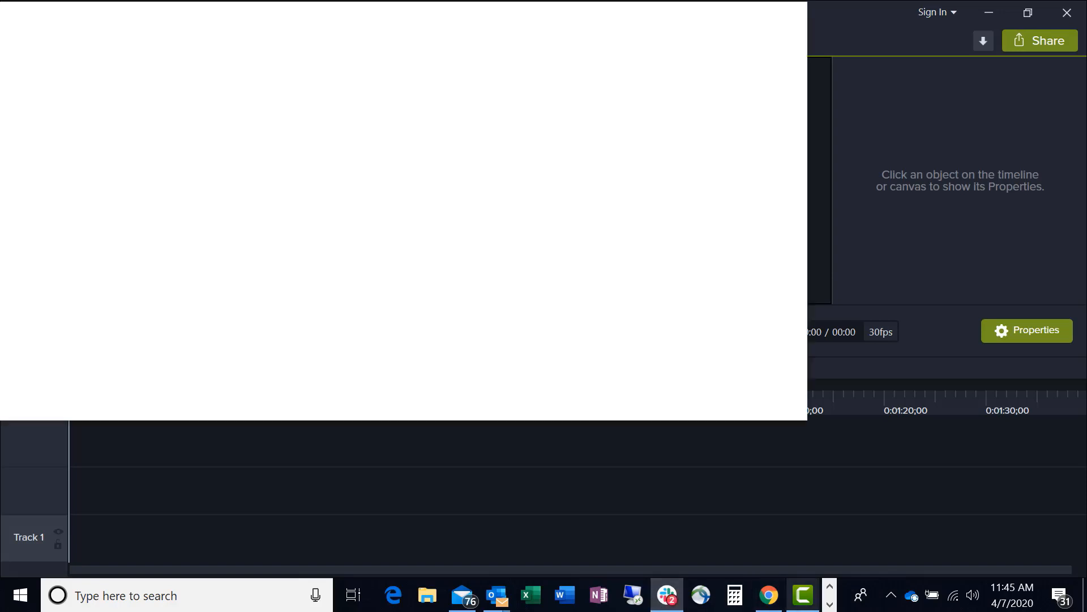
pyautogui.click(830, 603)
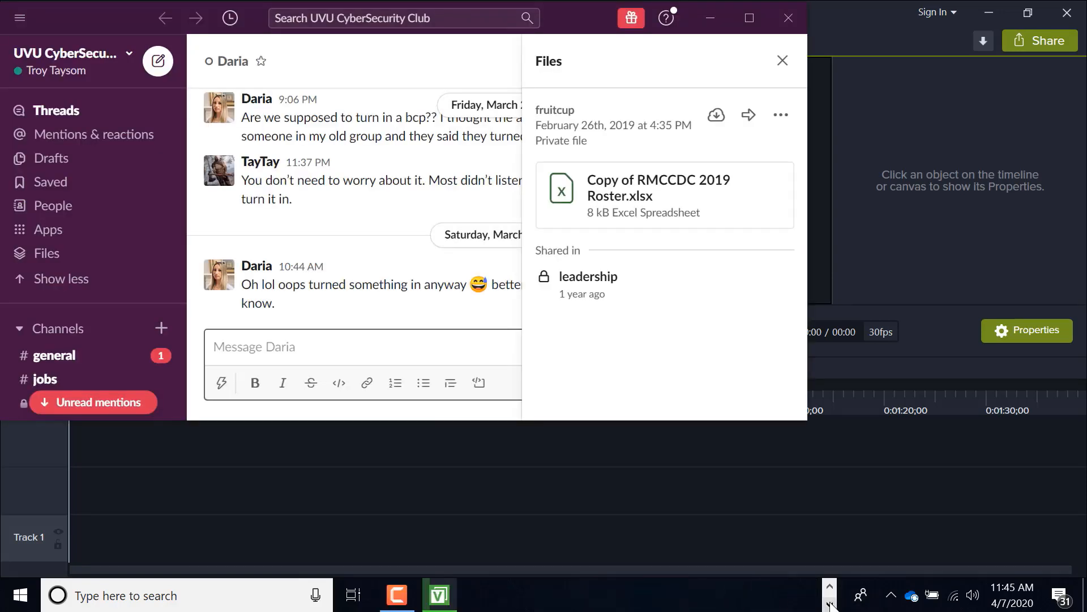
pyautogui.click(397, 596)
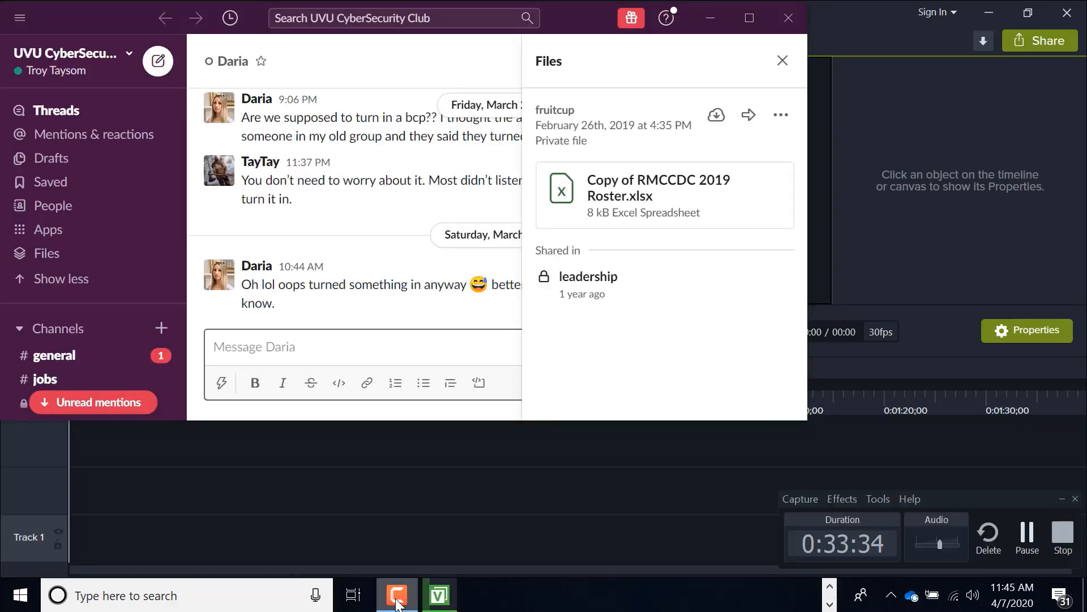